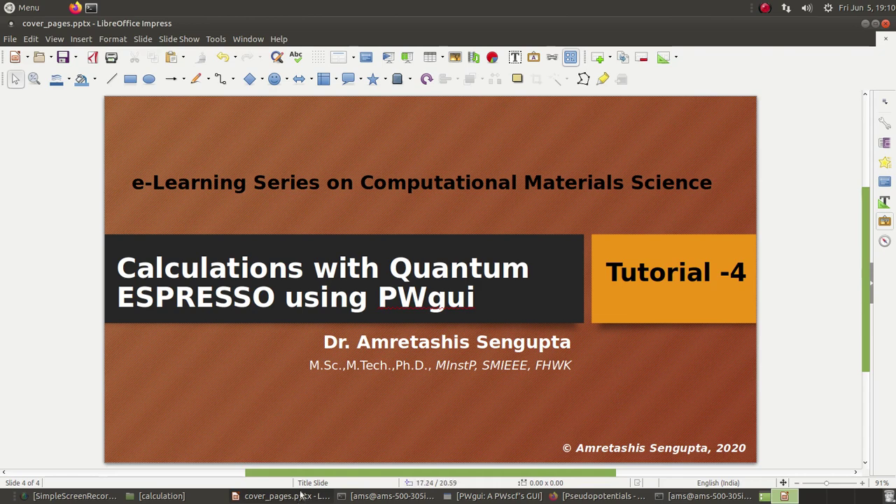
- Open mos2-scf.in from the desktop's calculation folder in a maximized window and review its control, system, electrons, species, positions and k-points sections
left_click(763, 497)
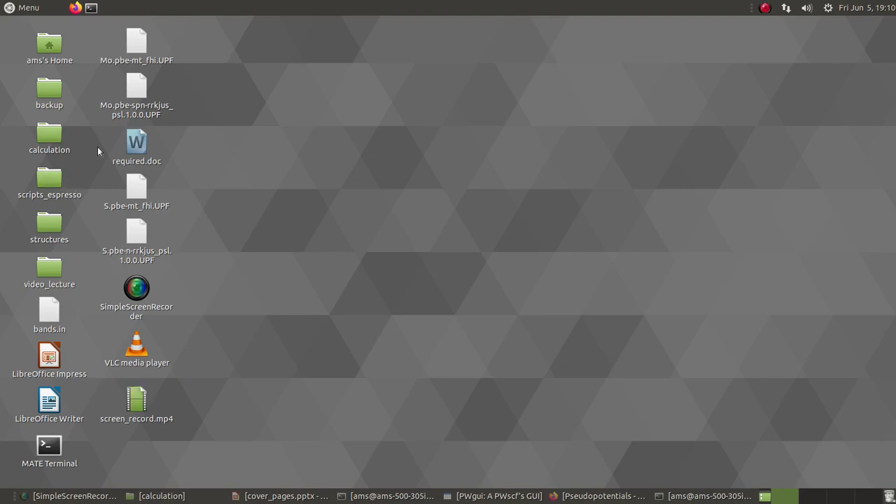
double_click(49, 134)
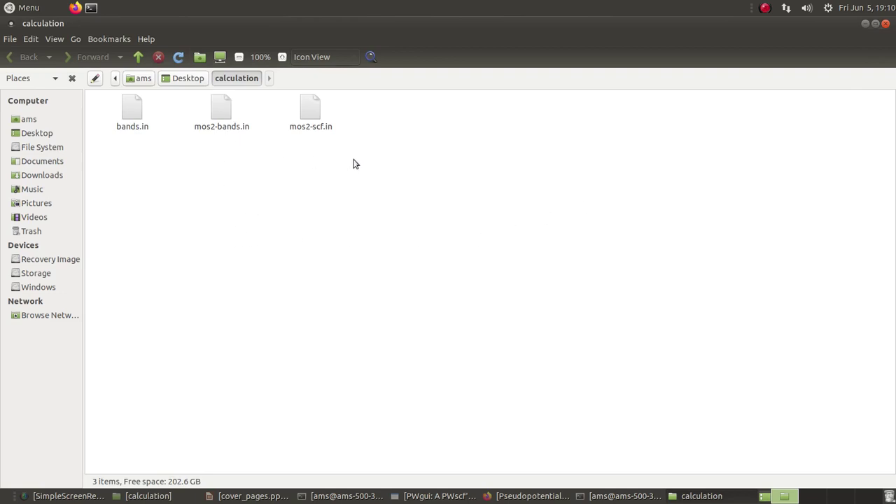
double_click(311, 114)
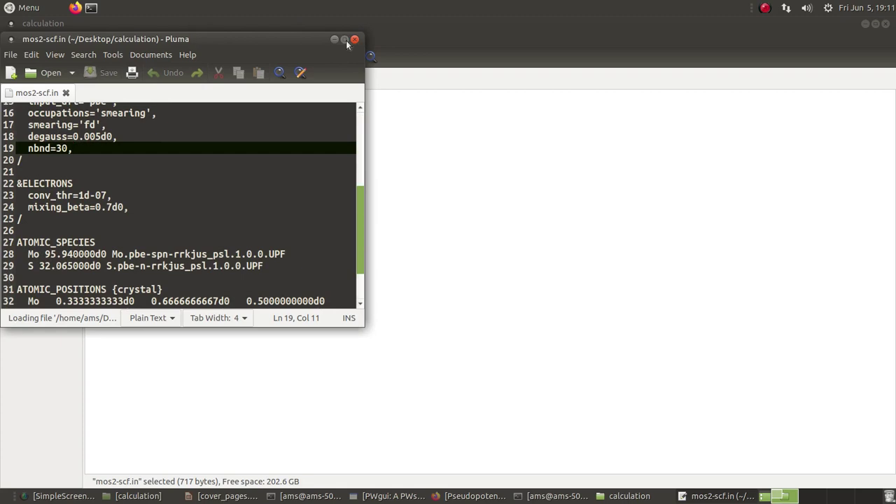
left_click(346, 39)
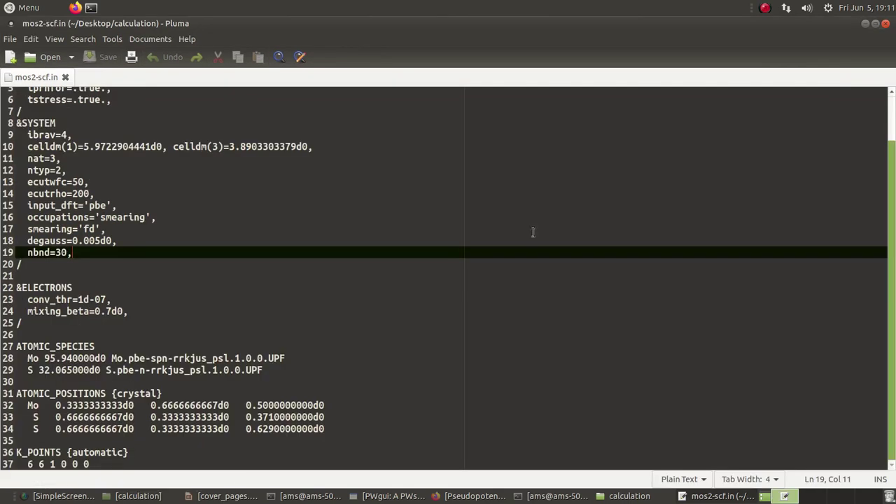
scroll(532, 232, "up", 2)
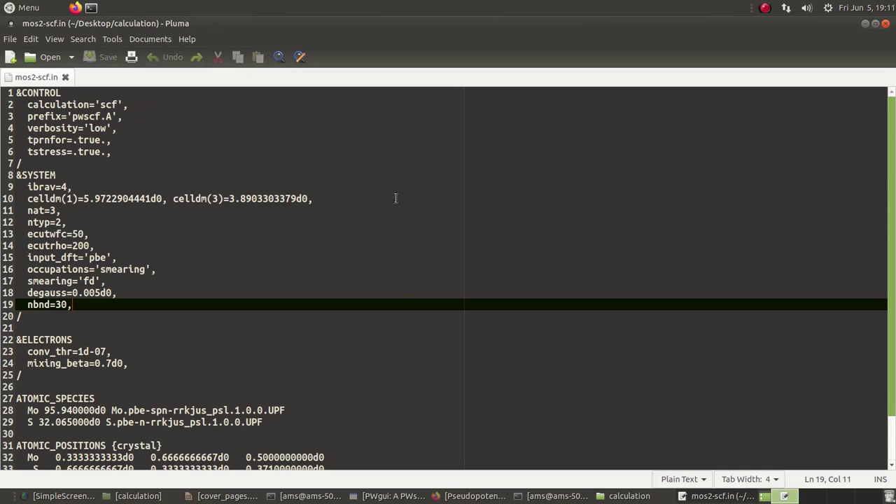
scroll(396, 198, "down", 1)
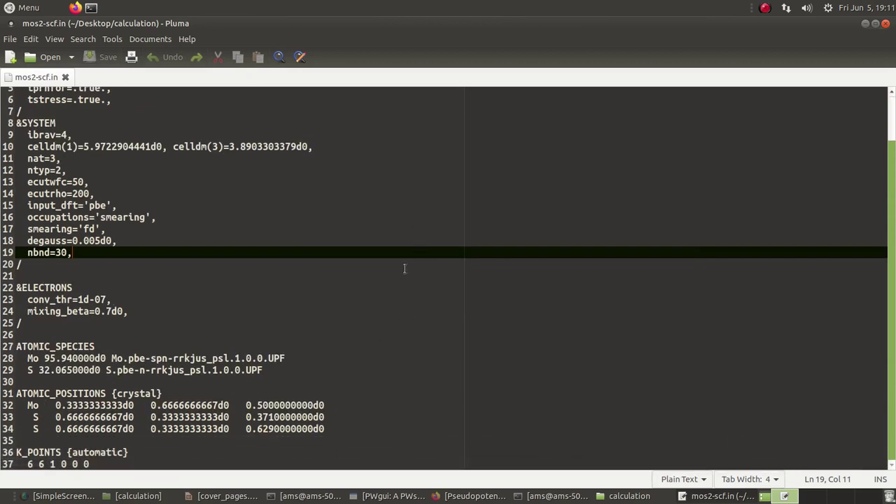
scroll(408, 235, "up", 1)
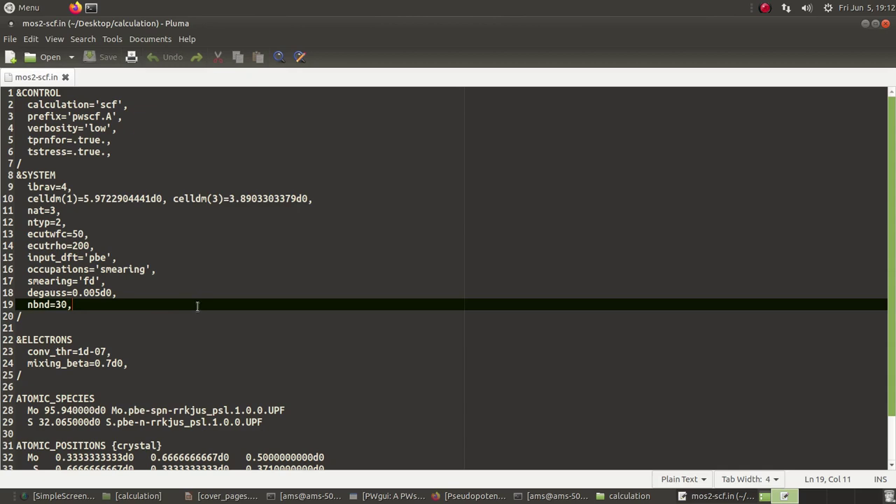
scroll(253, 320, "down", 2)
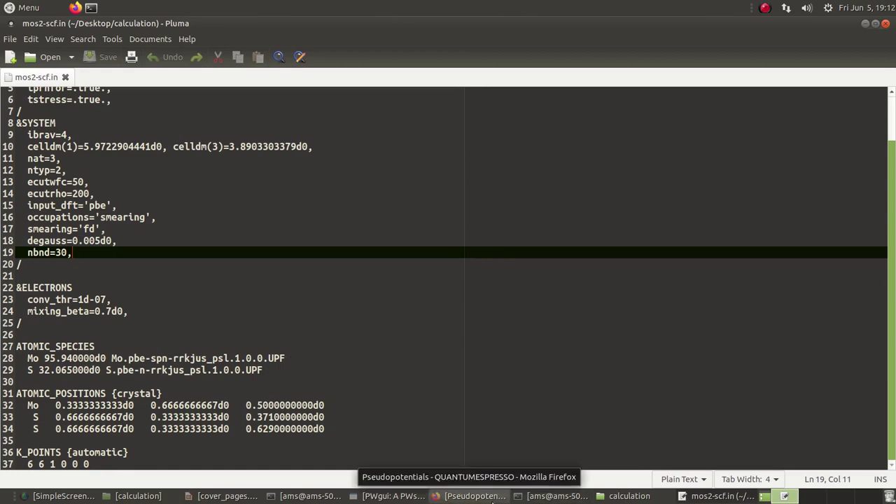
- Switch to the Quantum ESPRESSO pseudopotentials page in Firefox, open the Mo entry of the PSlibrary periodic table and browse its files
left_click(492, 500)
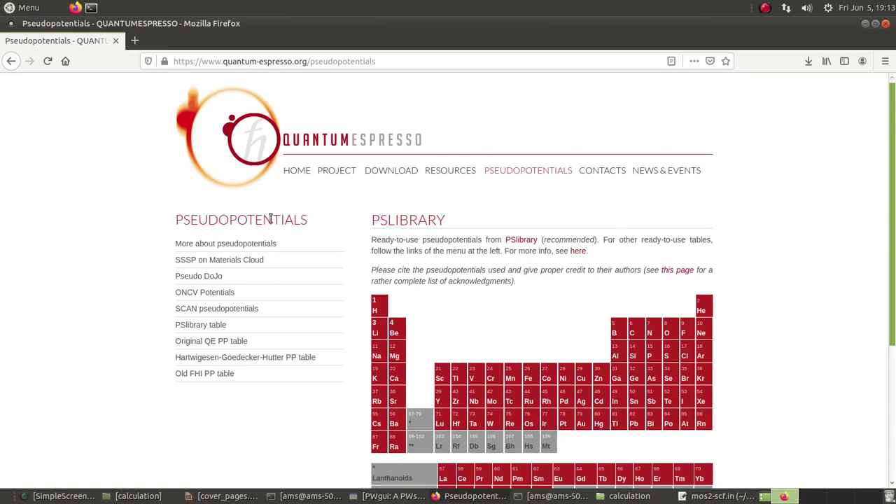
scroll(406, 302, "down", 2)
scroll(406, 301, "down", 2)
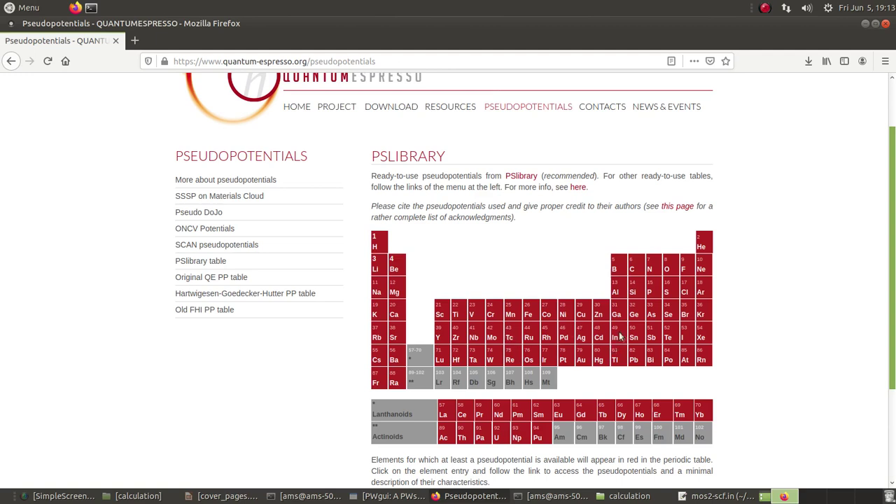
left_click(493, 339)
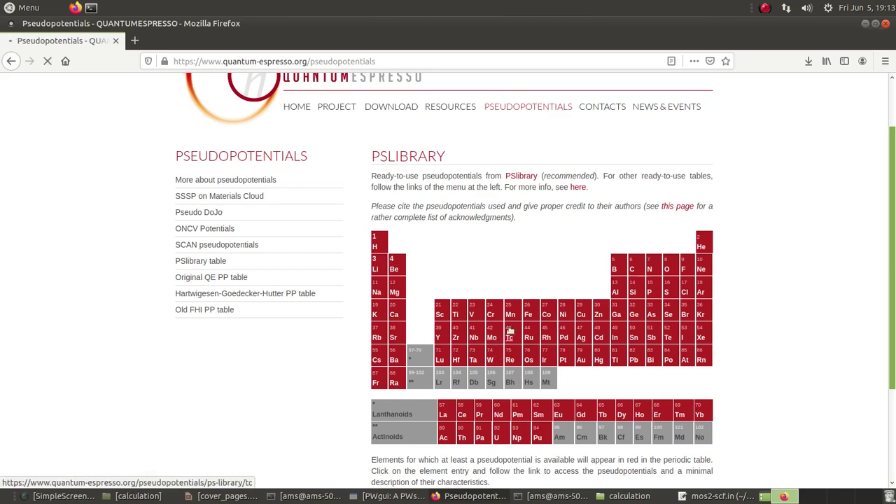
scroll(537, 236, "down", 5)
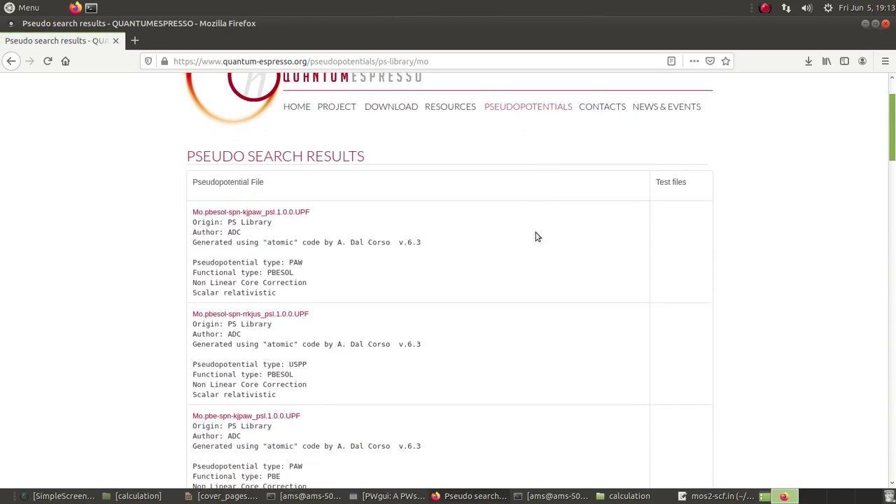
scroll(532, 268, "down", 5)
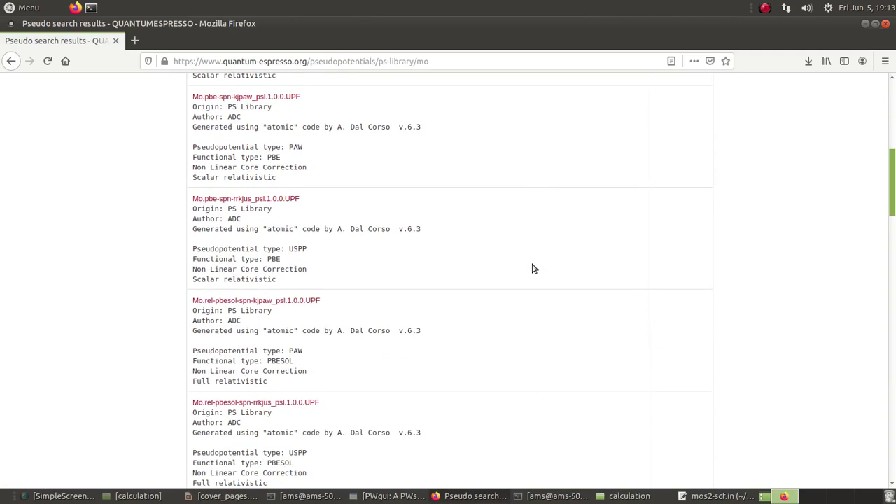
scroll(532, 276, "down", 10)
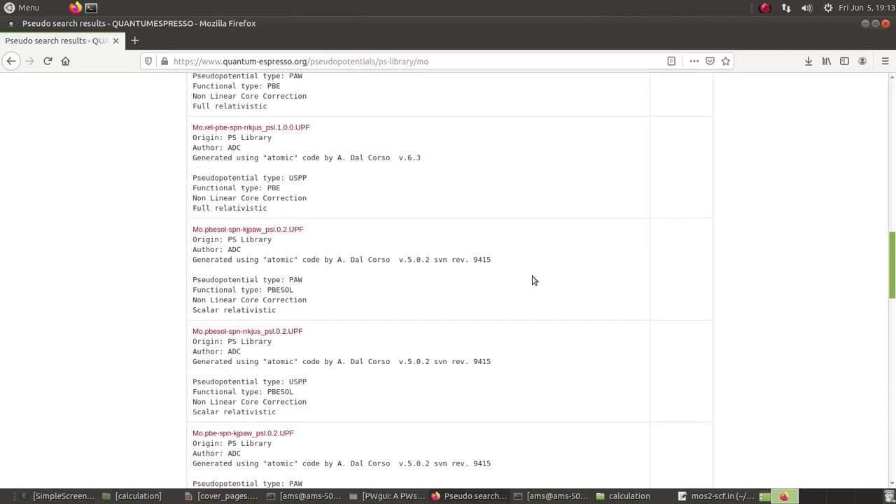
scroll(562, 310, "down", 5)
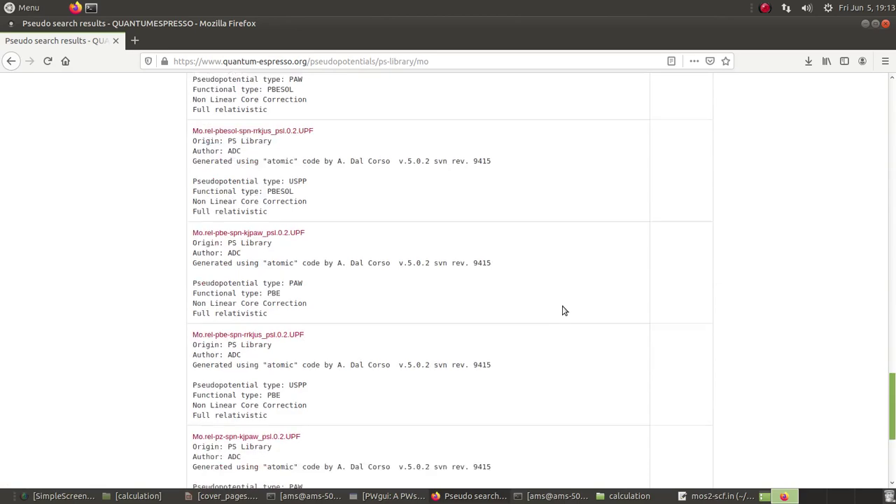
scroll(558, 271, "up", 8)
scroll(562, 255, "up", 15)
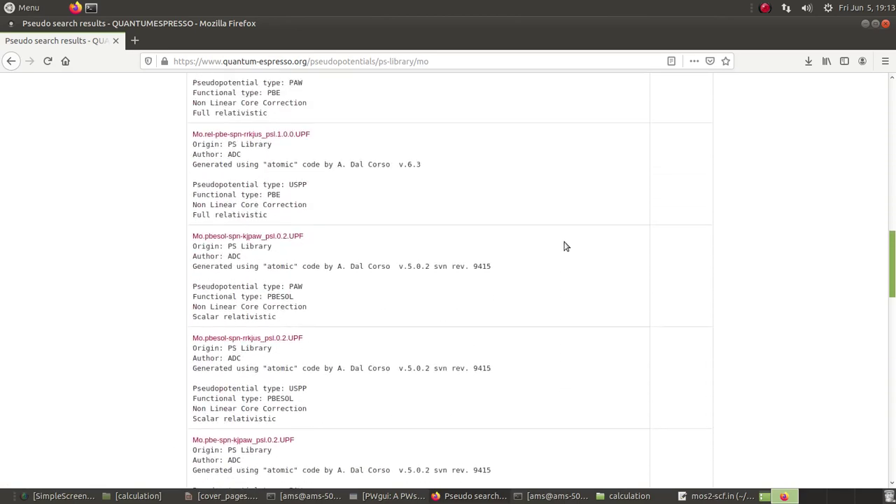
scroll(566, 243, "up", 1)
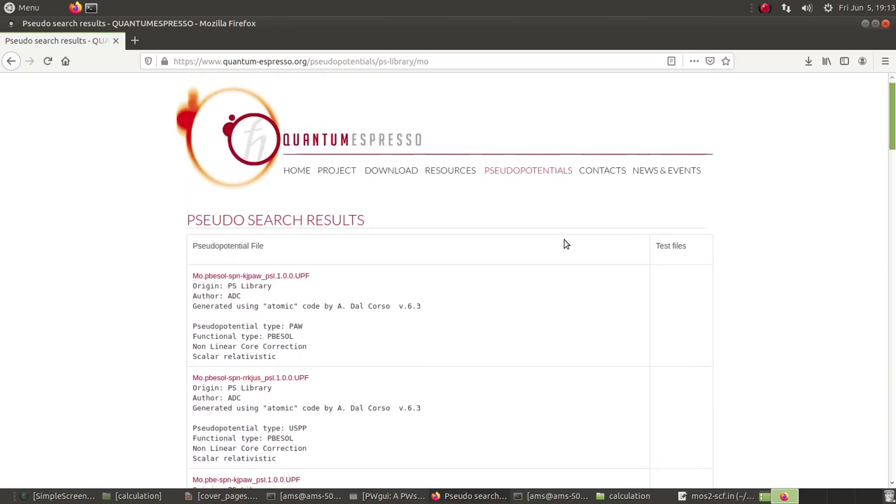
- Save the Mo.pbe-spn-rrkjus_psl.1.0.0.UPF pseudopotential file to the Desktop, replacing the existing copy
scroll(565, 244, "down", 2)
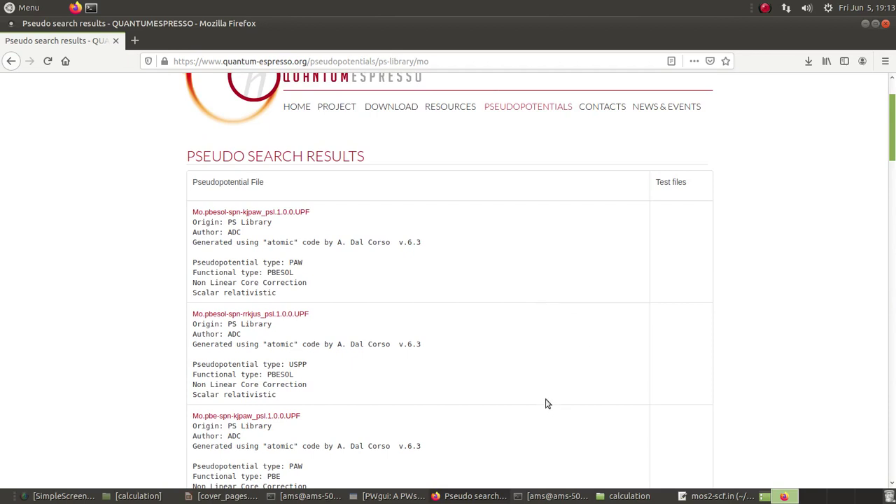
scroll(547, 404, "down", 3)
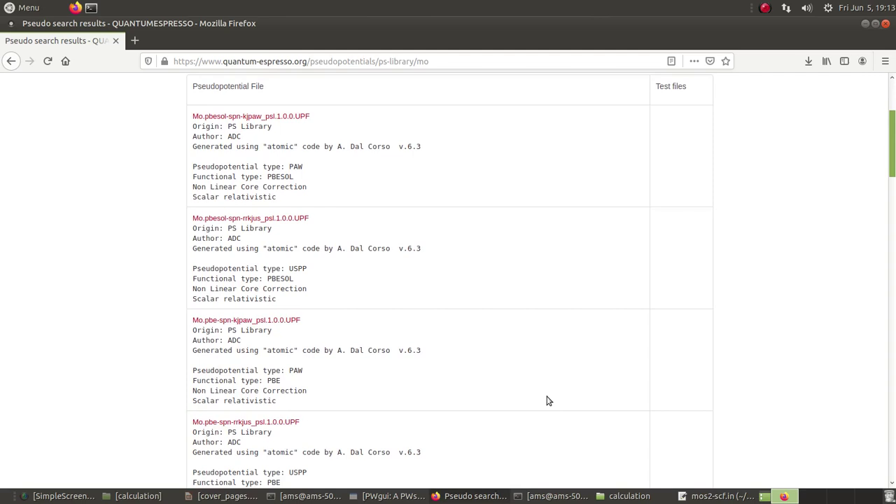
scroll(504, 375, "down", 2)
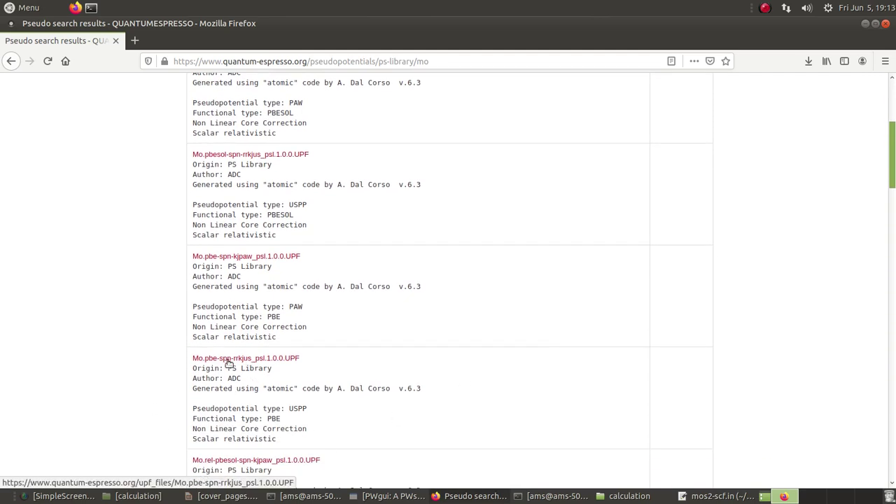
right_click(285, 362)
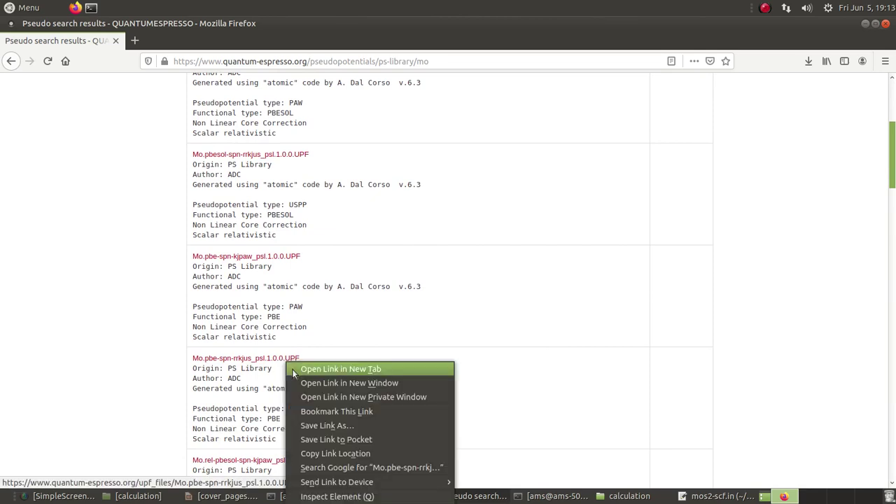
left_click(348, 428)
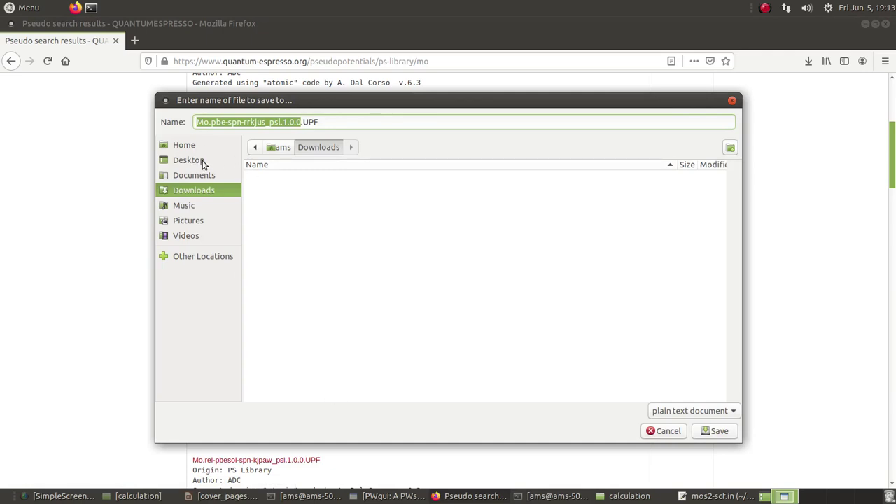
left_click(203, 166)
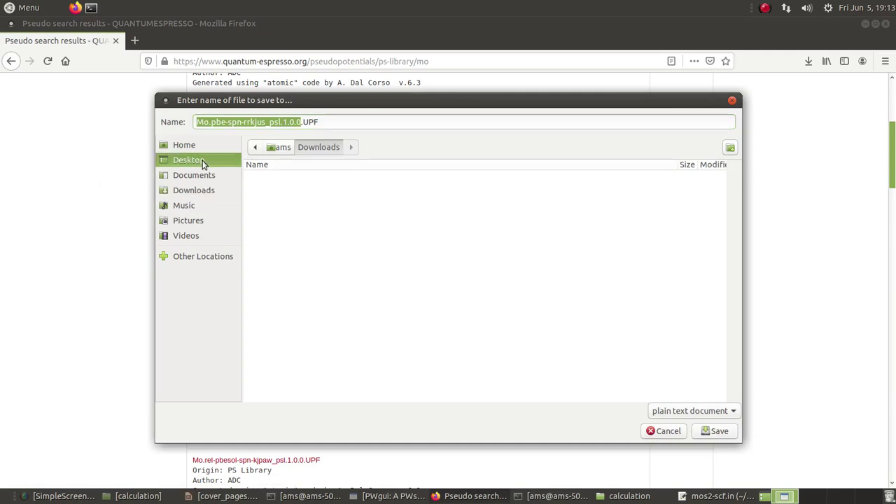
left_click(719, 432)
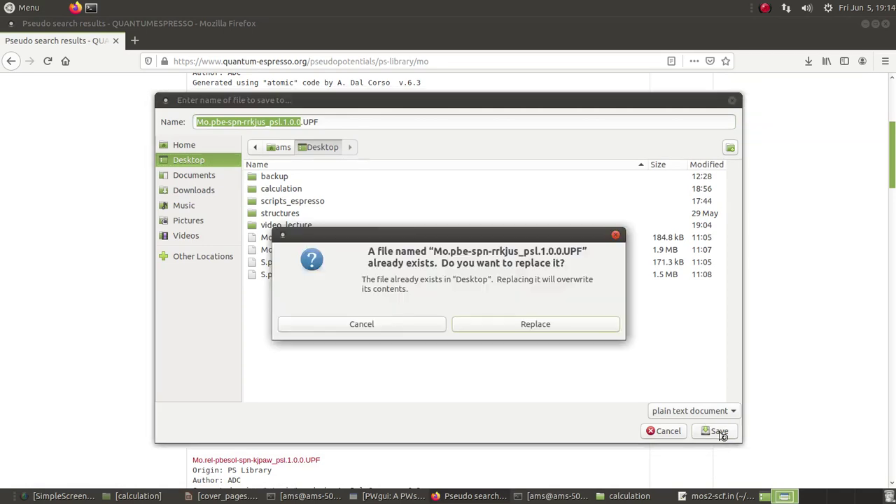
left_click(547, 328)
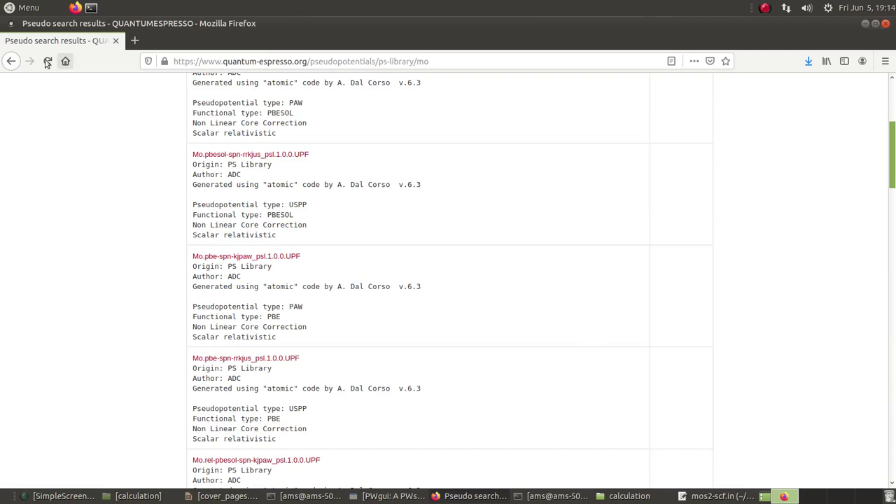
- Return to the PSlibrary periodic table and open the list of sulfur (S) pseudopotentials
left_click(10, 62)
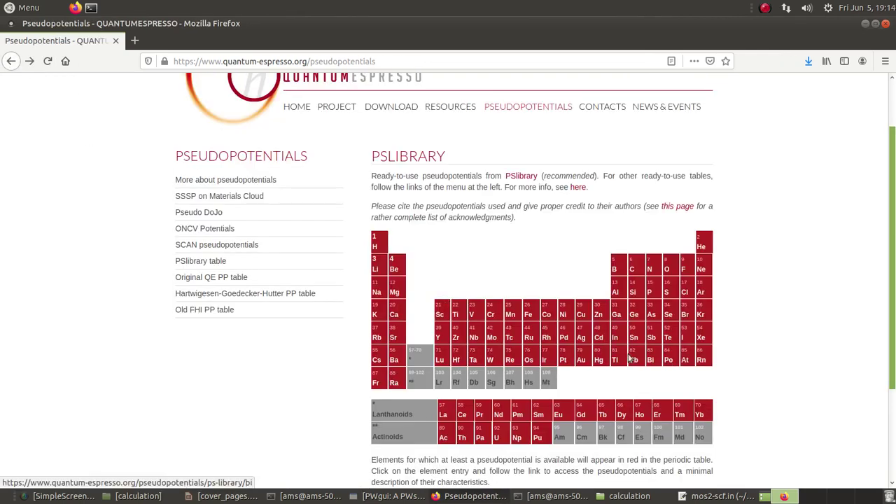
left_click(669, 294)
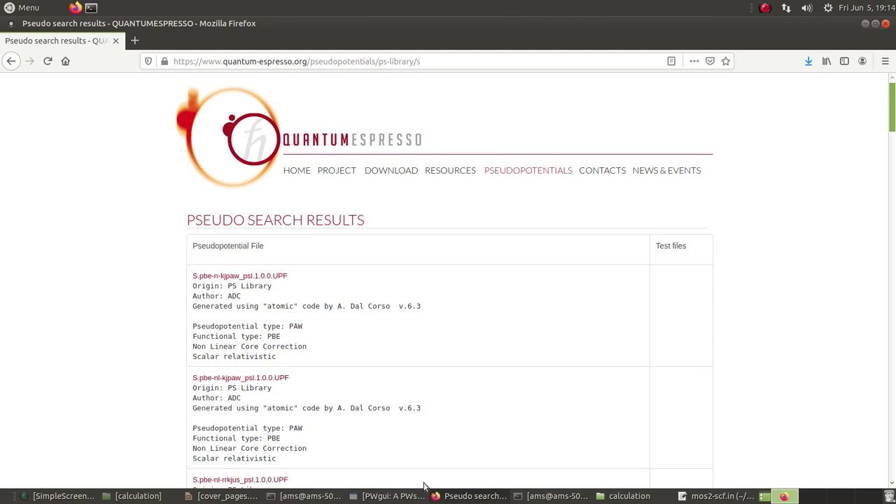
- Switch back to mos2-scf.in in Pluma and check the pseudopotential names under ATOMIC_SPECIES and the atomic positions
left_click(700, 497)
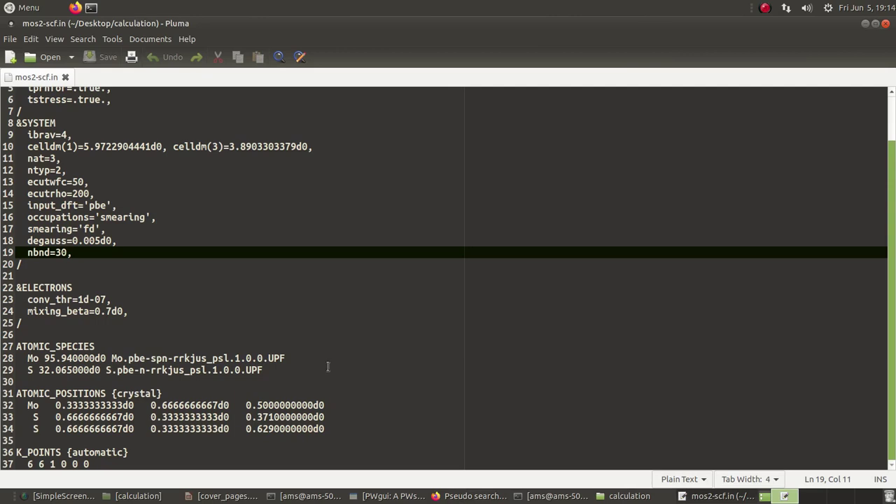
scroll(327, 366, "up", 2)
scroll(336, 365, "down", 2)
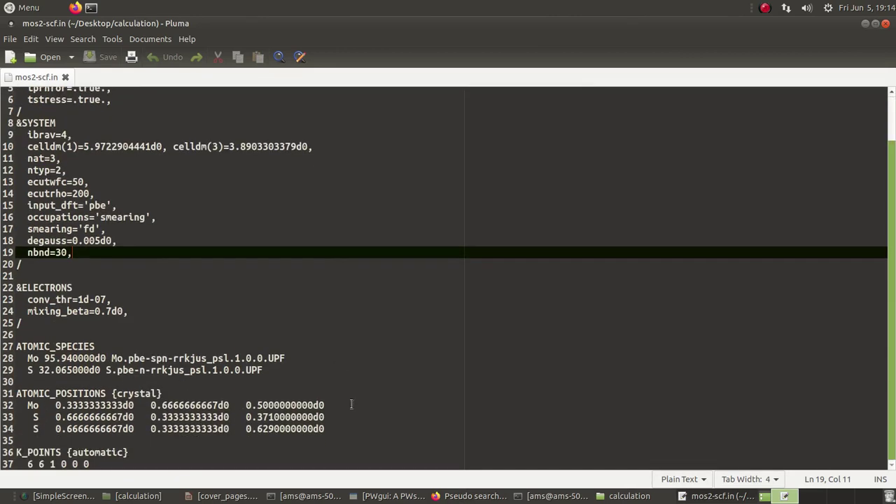
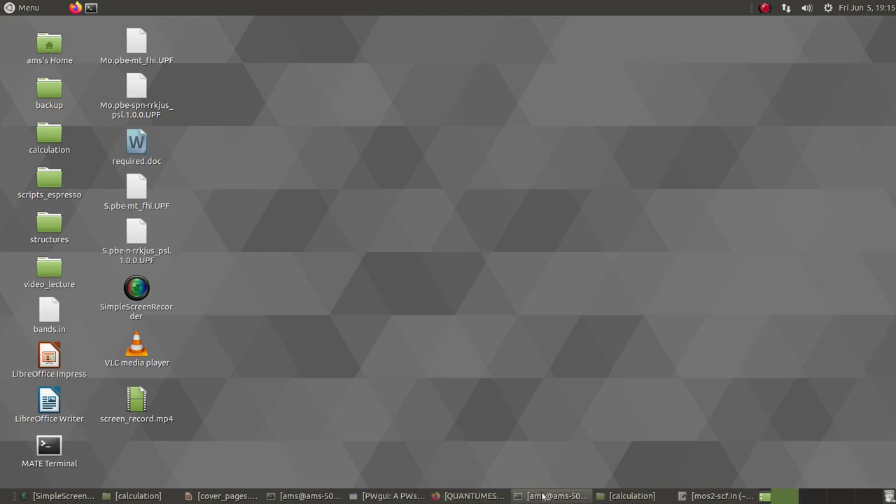
- Switch to the terminal and change the working directory to /usr/share/espresso/pseudo/
left_click(544, 496)
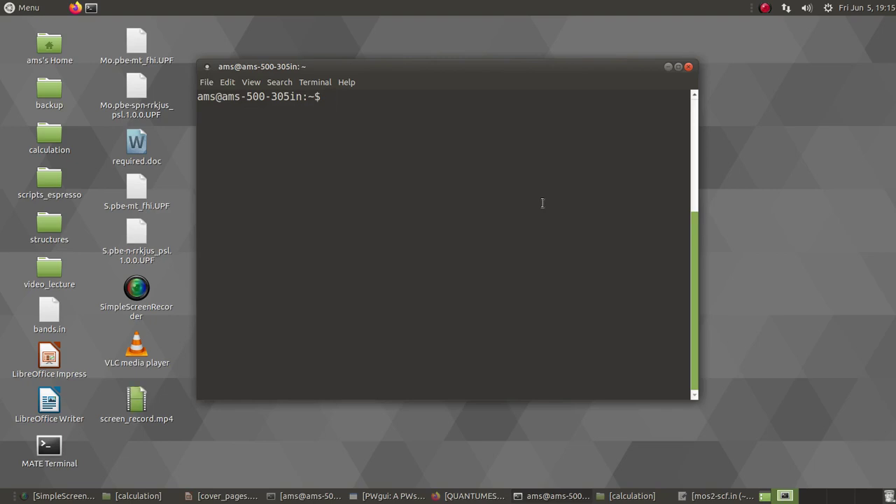
type("cd /usr/share/es")
key("Tab")
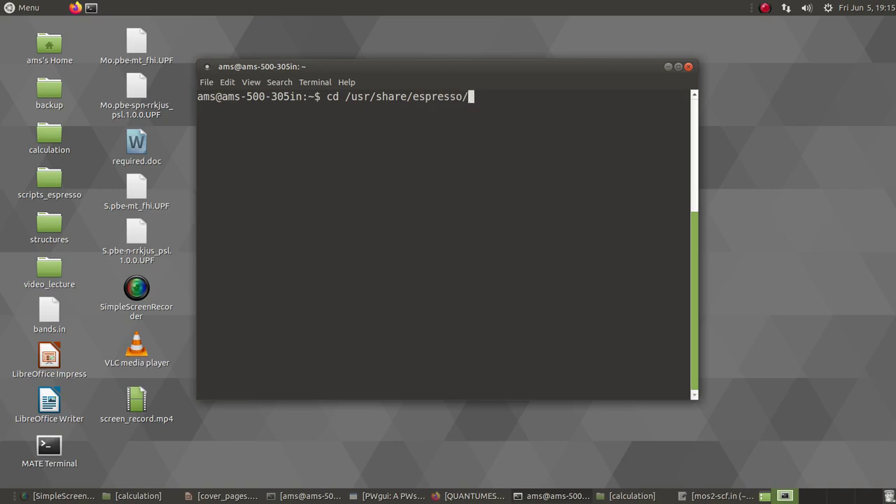
type("ps")
key("Tab")
key("Return")
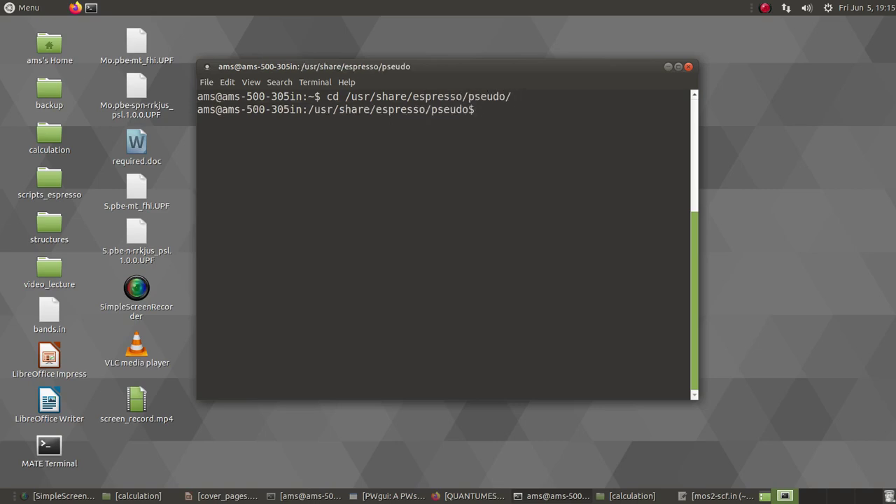
- List the pseudopotential files in the current directory with ls, and clear the terminal output
type("ls")
key("Return")
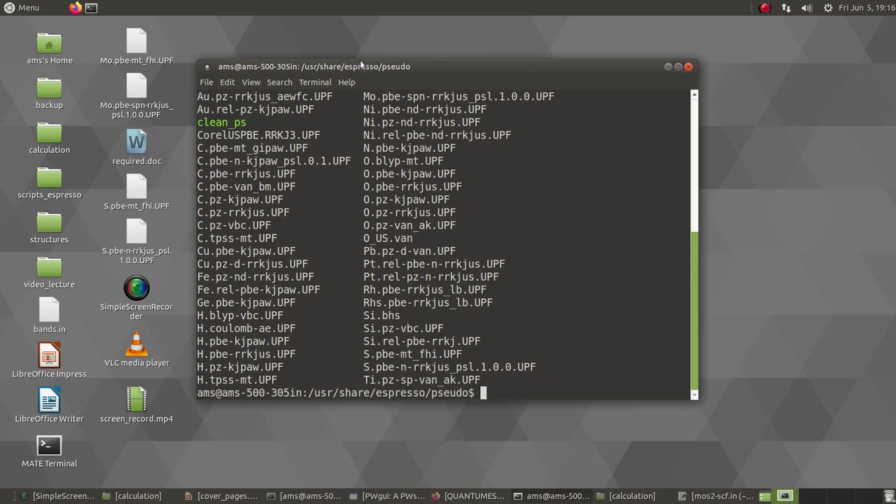
type("ls")
key("BackSpace")
key("BackSpace")
type("clear")
key("Return")
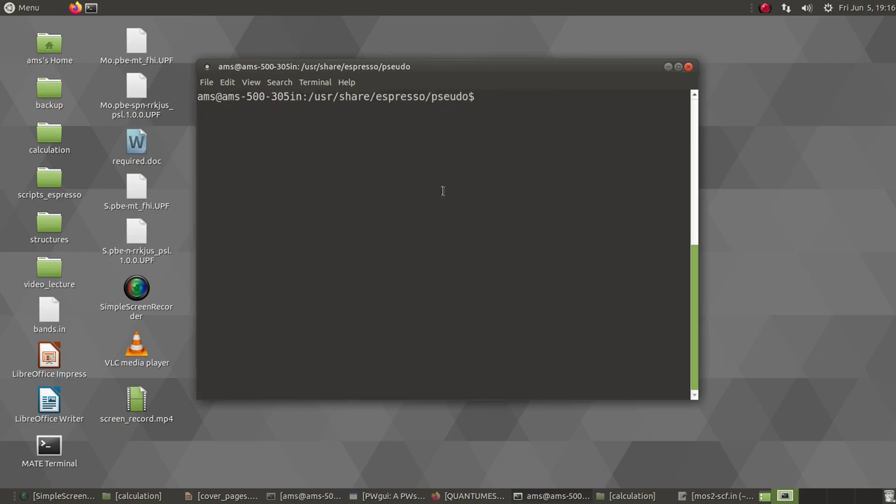
- Change the working directory to ~/Desktop/ and list its files with ls
type("cd ~/De")
key("Tab")
key("Return")
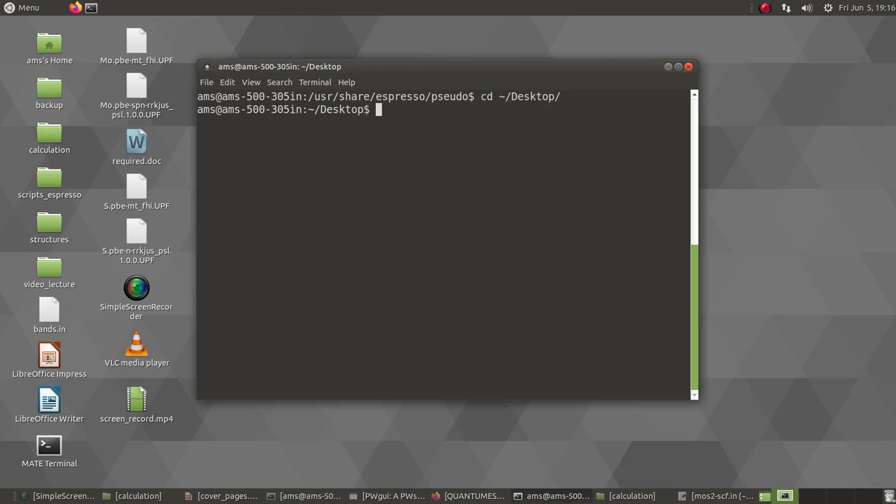
type("ls")
key("Return")
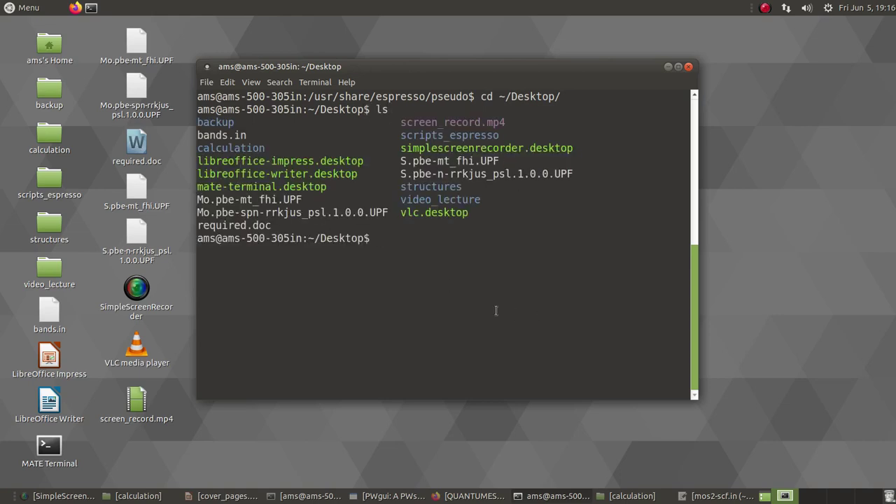
- Try to copy all *.UPF files from the Desktop to /usr/share/espresso/pseudo/ with cp, without administrator rights
type("cp *.UPF /usr/")
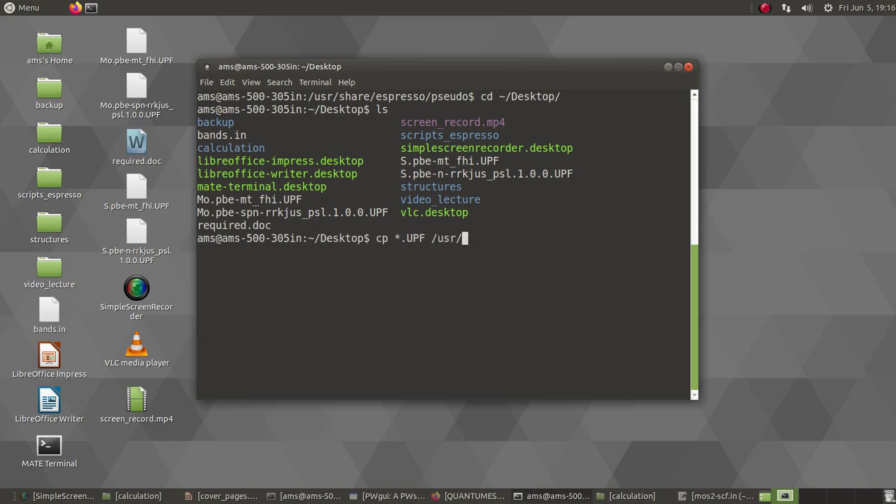
type("share/e")
type("share/e")
key("Tab")
type("ps")
key("Tab")
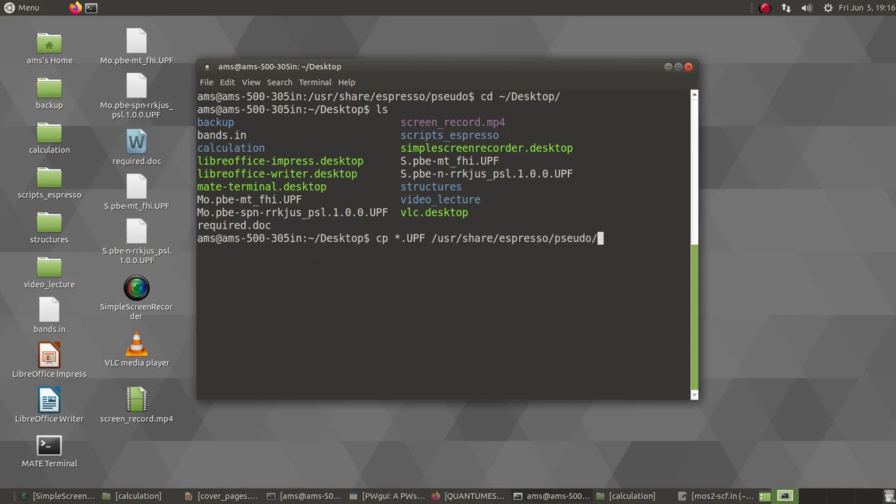
key("Return")
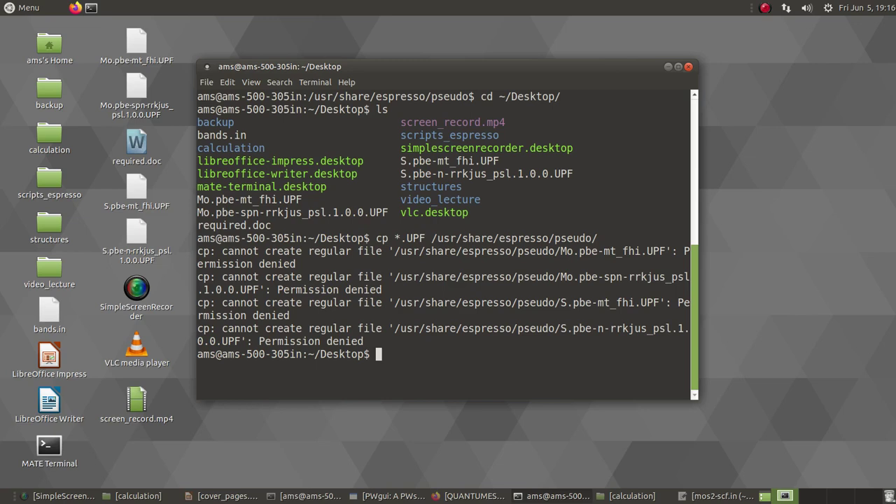
- Copy all *.UPF files to /usr/share/espresso/pseudo/ with sudo cp, entering the sudo password
type("sudo")
key("Up")
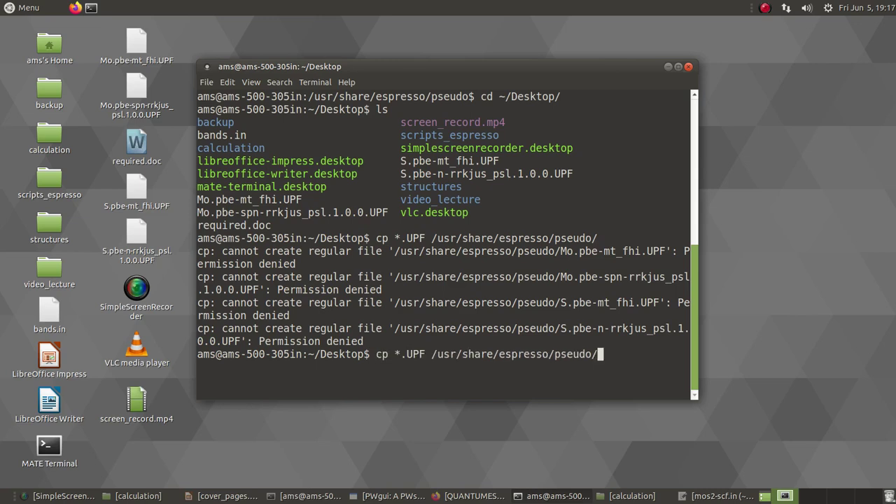
key("Home")
type("sudo")
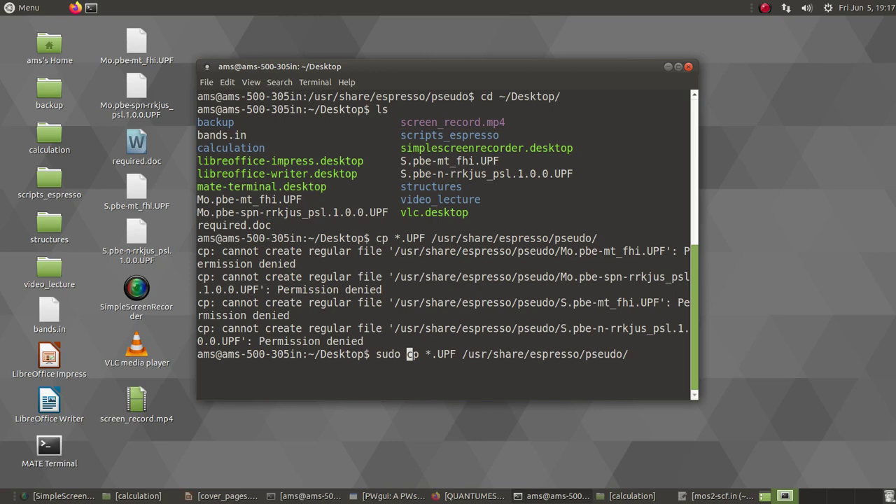
key("Return")
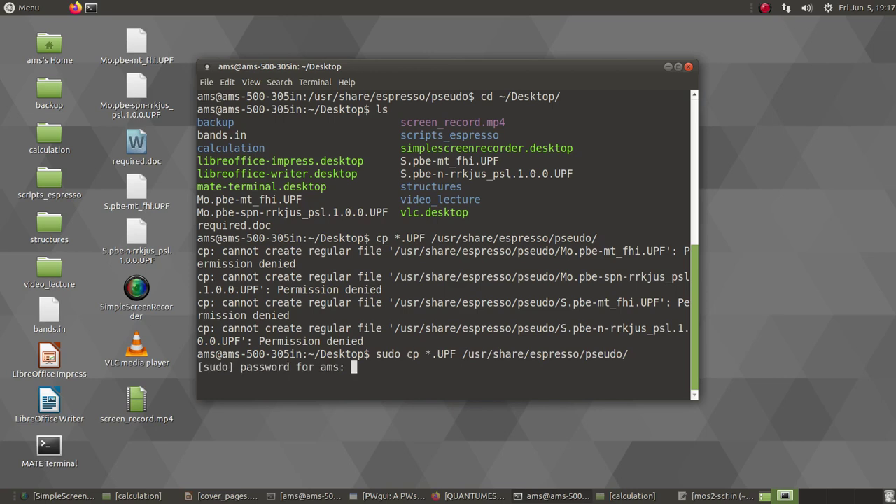
key("Return")
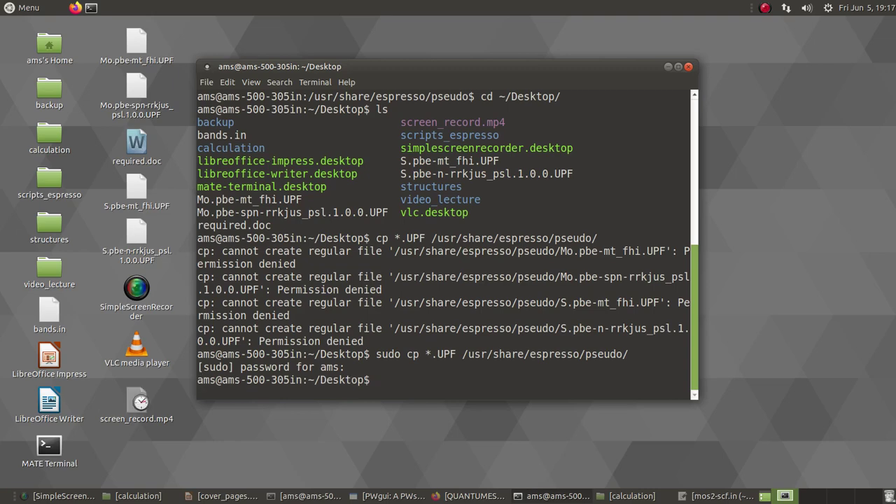
- List the Desktop files with ls and close this terminal window
type("ls")
key("Return")
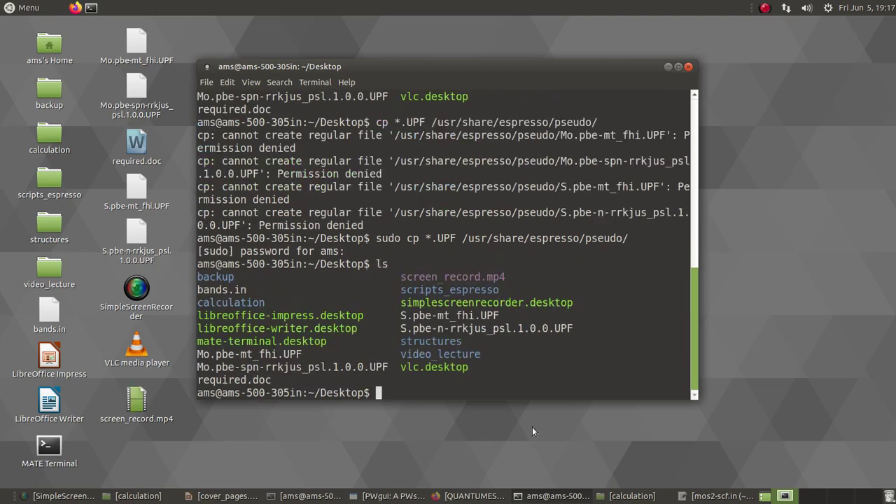
left_click(687, 67)
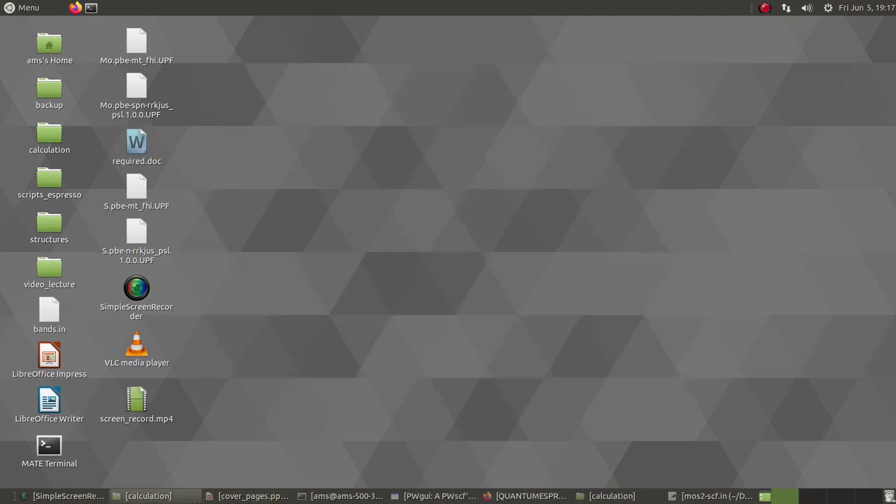
- Switch to the calculation folder window, open a terminal in that folder and list its files with ls
left_click(144, 496)
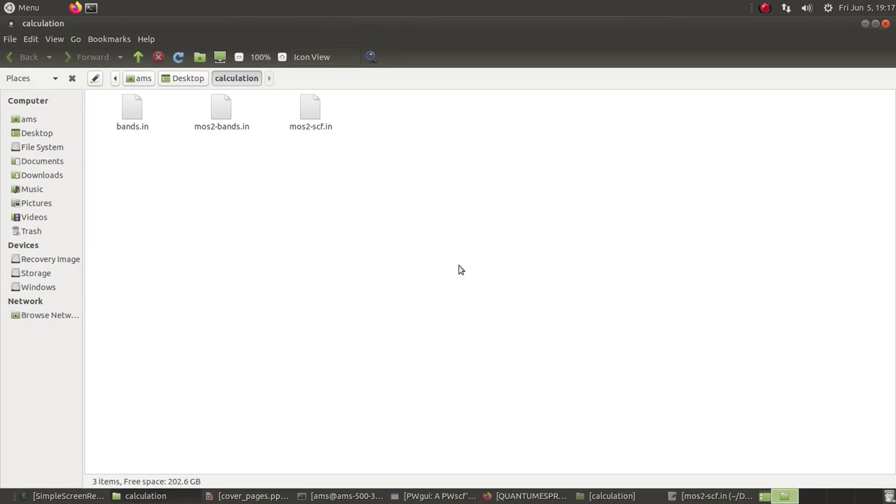
right_click(381, 198)
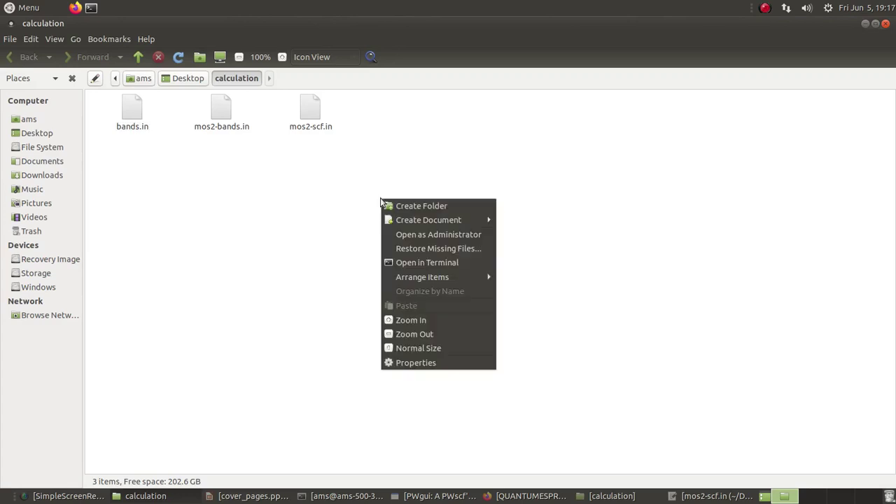
left_click(431, 262)
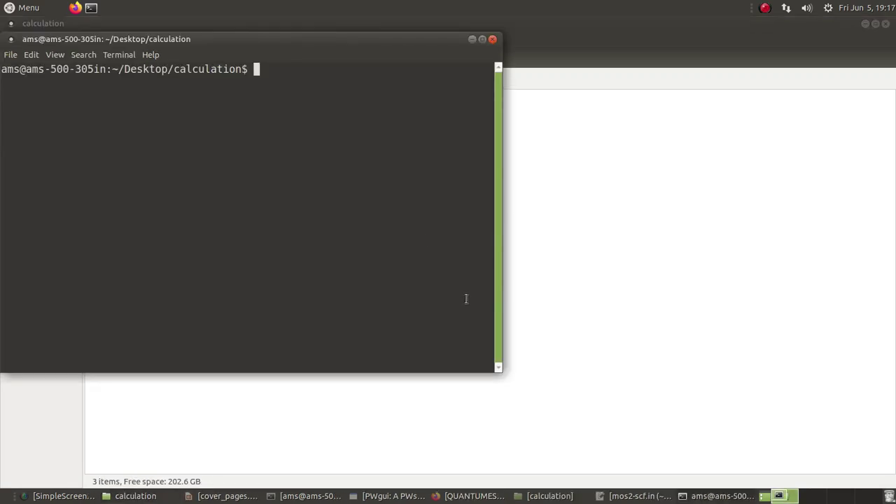
left_click_drag(357, 44, 658, 121)
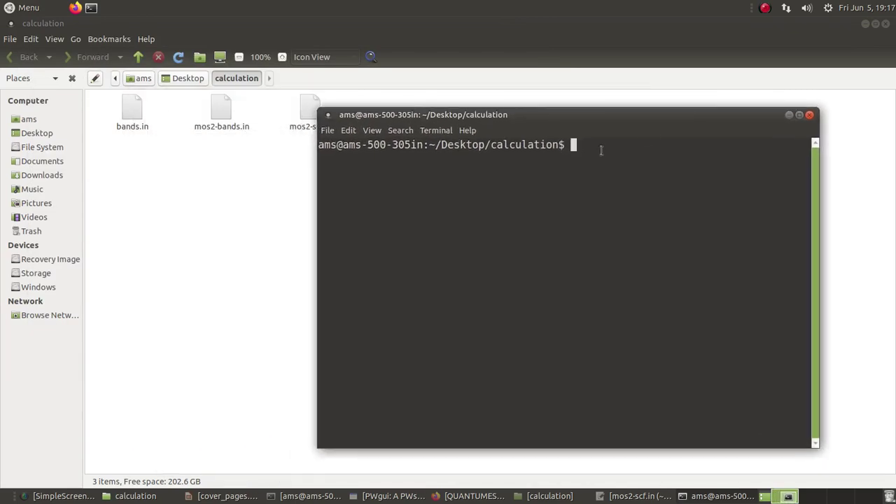
type("ls")
key("Return")
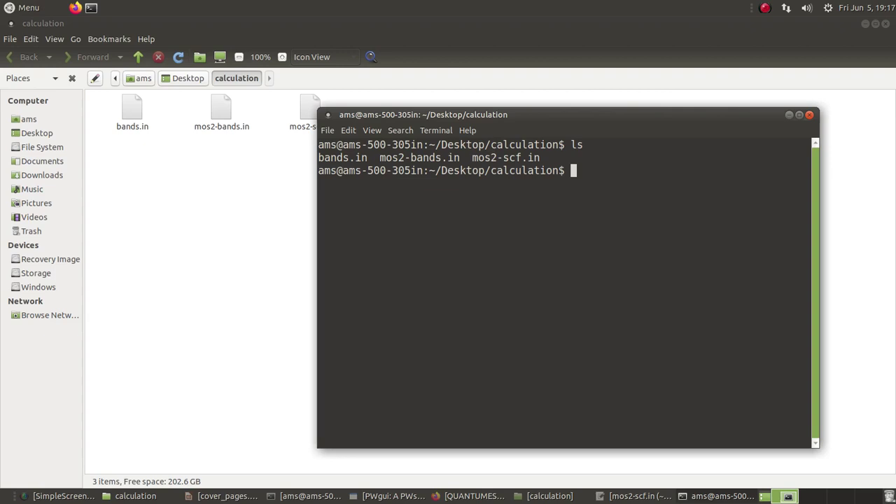
- Run the SCF calculation with pw.x < mos2-scf.in | tee mos2-scf.out
type("pw.x <")
type("mos2-")
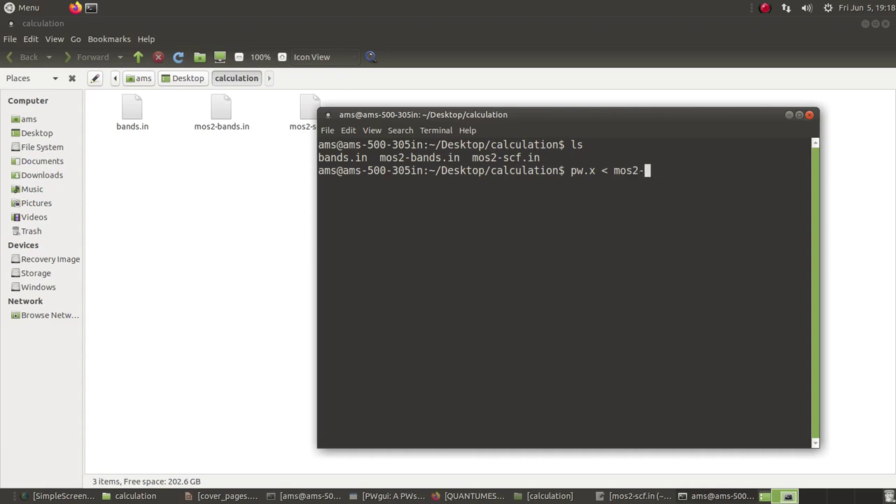
type("s")
key("Tab")
type("|")
type(" t")
type("ee")
type("mos2")
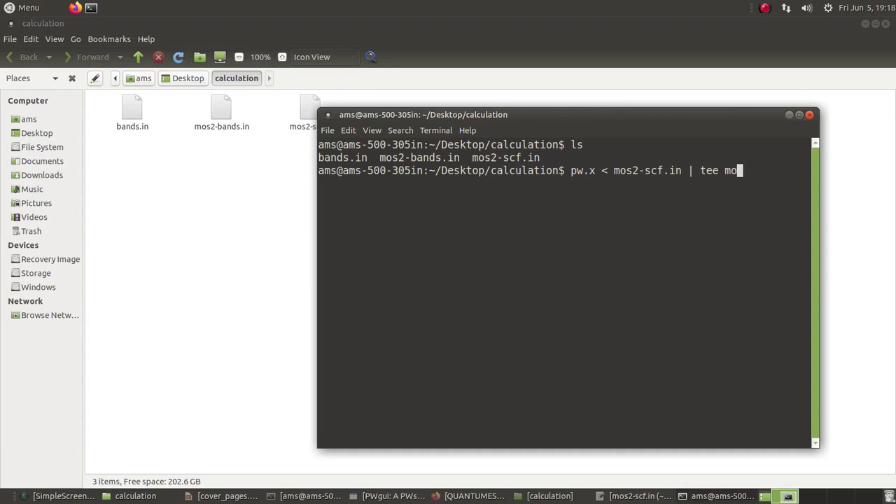
type("-scf.out")
key("Return")
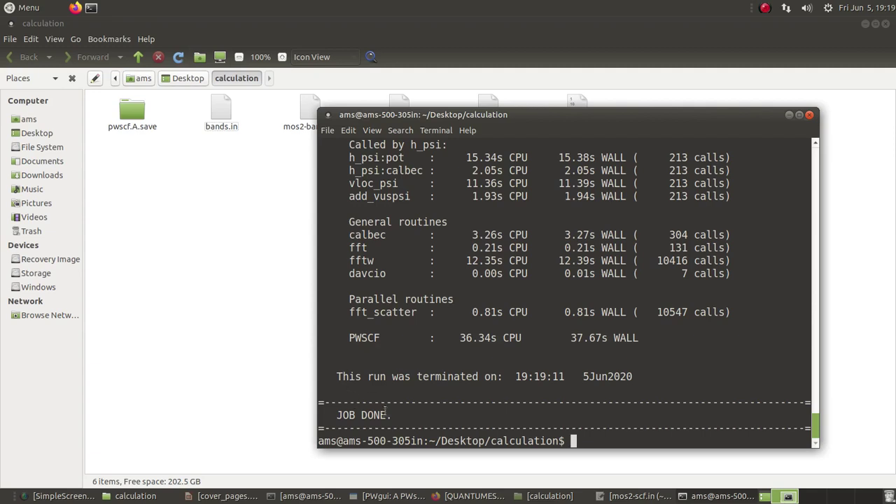
- Review the convergence, forces, stress and timing sections of the pw.x output, and list the files in the calculation folder
scroll(592, 371, "up", 7)
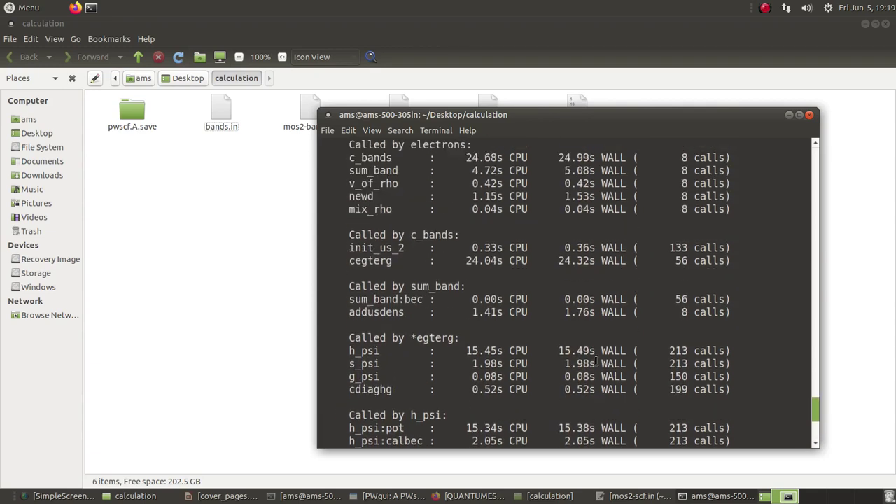
scroll(596, 362, "up", 3)
scroll(596, 362, "down", 10)
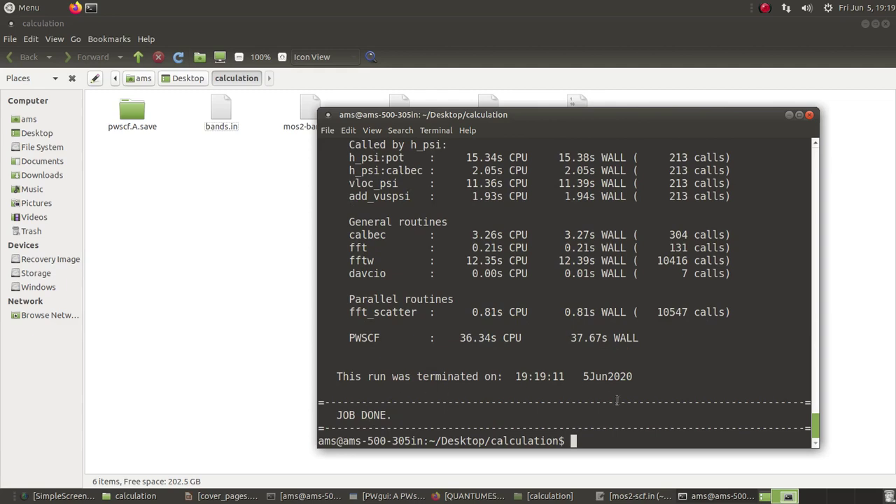
scroll(592, 390, "up", 2)
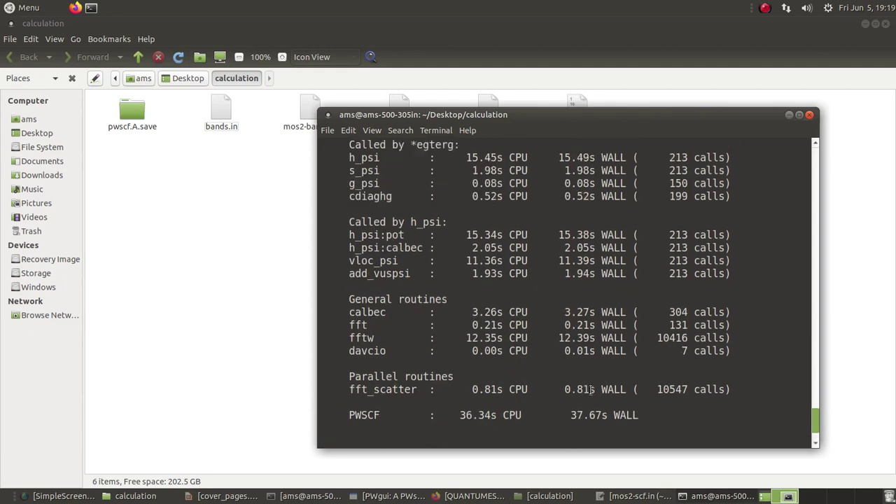
scroll(592, 390, "up", 10)
scroll(592, 384, "up", 9)
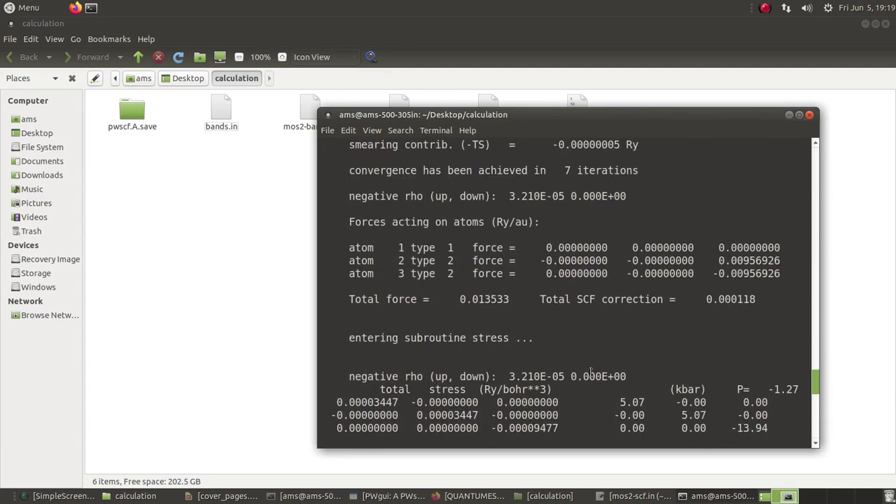
scroll(591, 383, "down", 14)
scroll(616, 390, "down", 7)
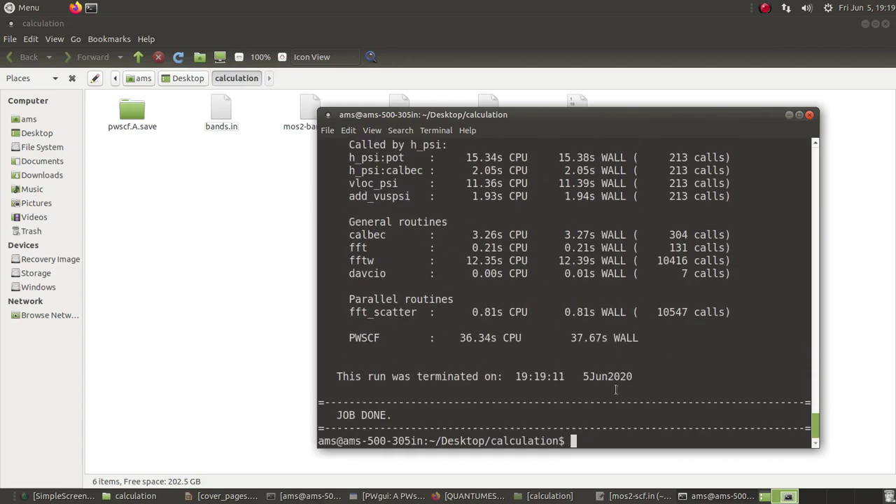
type("ls")
key("Return")
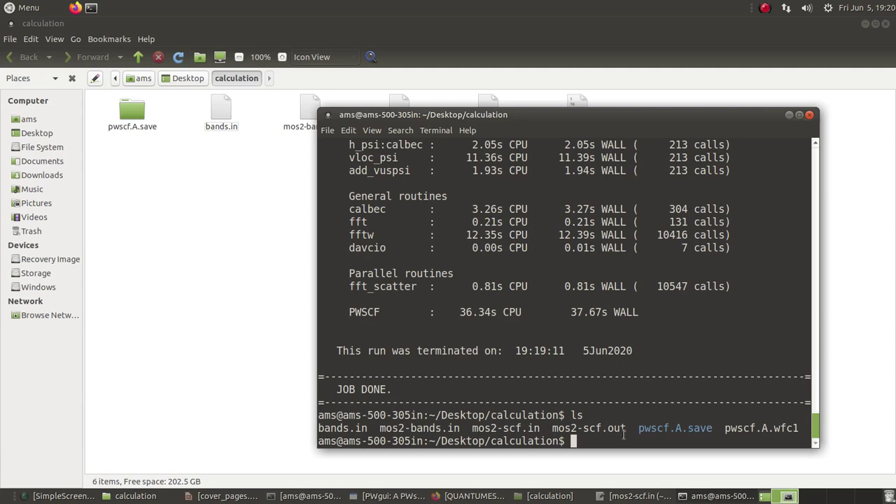
- Search mos2-scf.out for the total energy lines with grep -e 'total energy'
type("grep -e")
key("BackSpace")
key("BackSpace")
key("BackSpace")
key("BackSpace")
key("BackSpace")
key("BackSpace")
type("ep -")
key("BackSpace")
type("-e 'total ene")
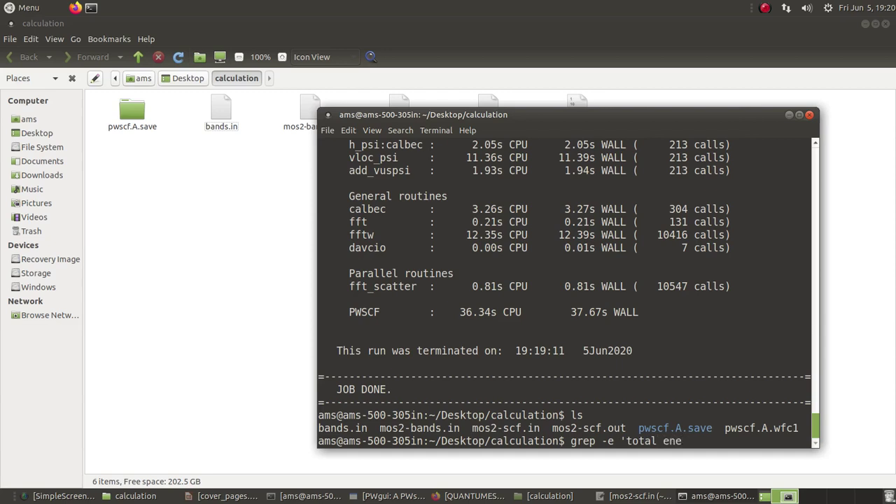
type("rgy' mos2-scf.out")
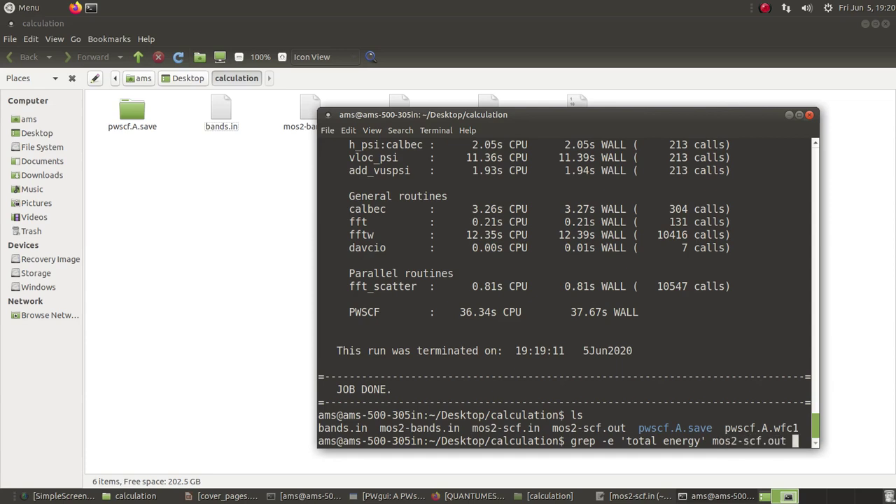
key("Return")
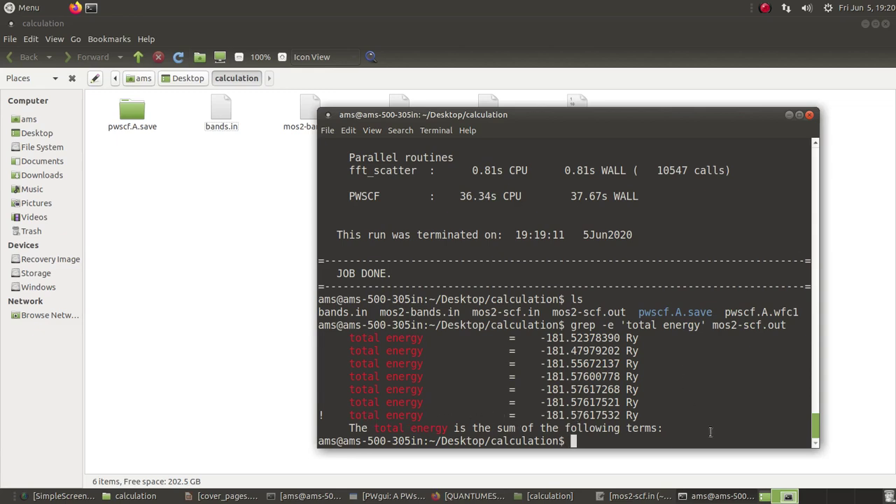
- List the folder's files again and search mos2-scf.out with grep -e 'fermi energy'
type("ls")
key("Return")
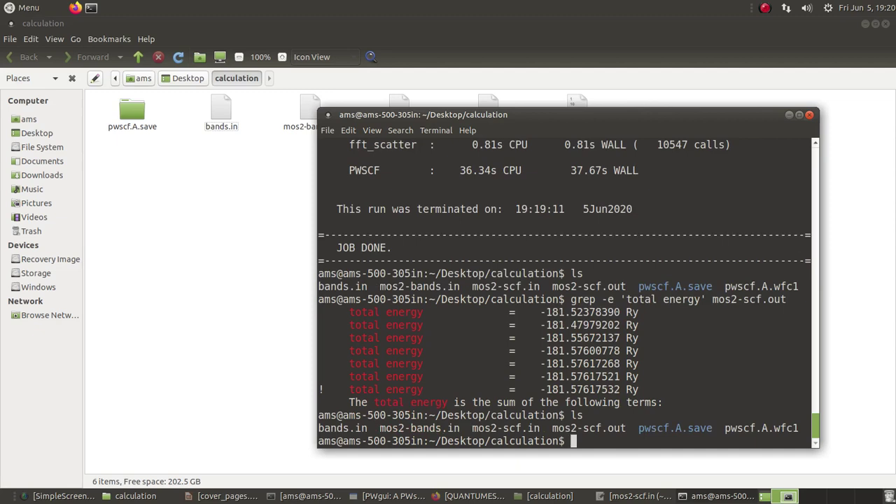
key("Up")
key("Up")
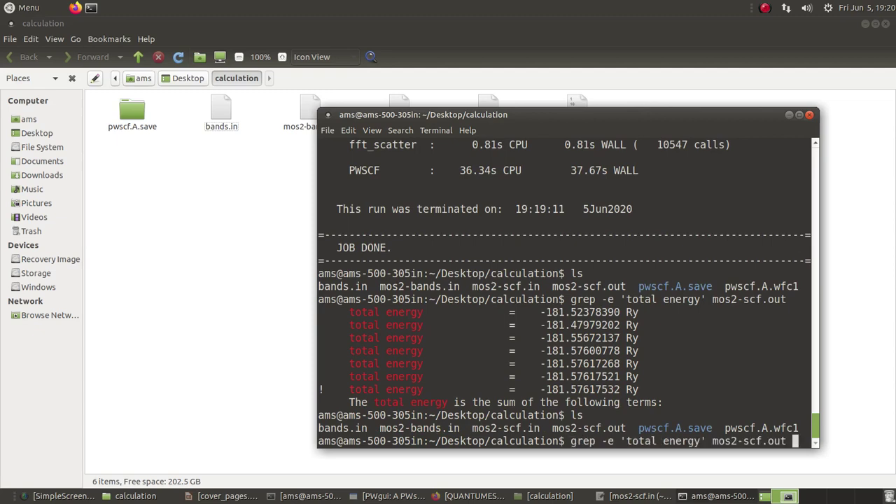
key("BackSpace")
key("BackSpace")
key("BackSpace")
key("BackSpace")
key("BackSpace")
key("BackSpace")
key("BackSpace")
key("BackSpace")
key("BackSpace")
key("BackSpace")
key("BackSpace")
key("BackSpace")
key("BackSpace")
key("BackSpace")
key("BackSpace")
key("BackSpace")
key("BackSpace")
key("BackSpace")
key("BackSpace")
key("BackSpace")
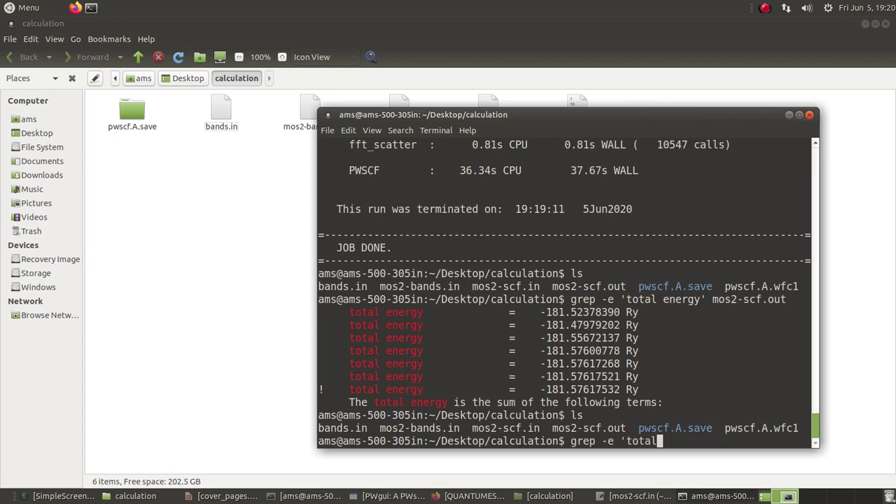
key("BackSpace")
key("BackSpace")
key("BackSpace")
key("BackSpace")
key("BackSpace")
type("fermi ener")
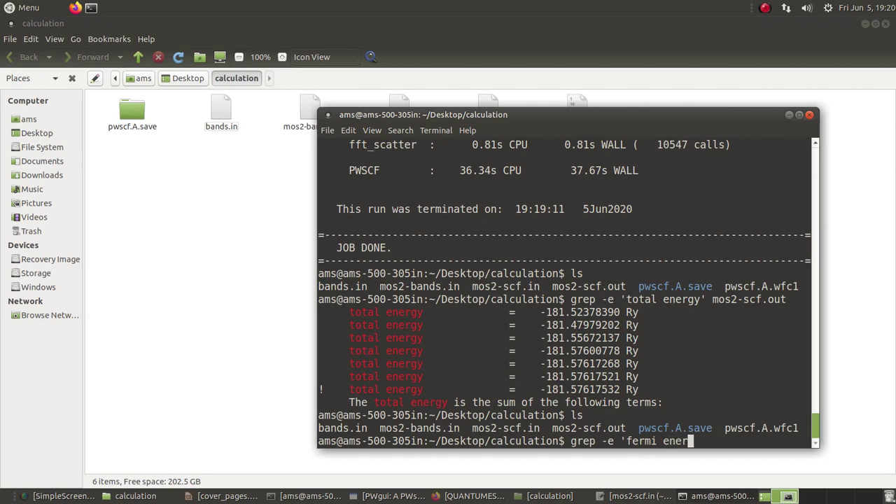
type("gy' mos2-s")
key("Tab")
type("out")
key("Return")
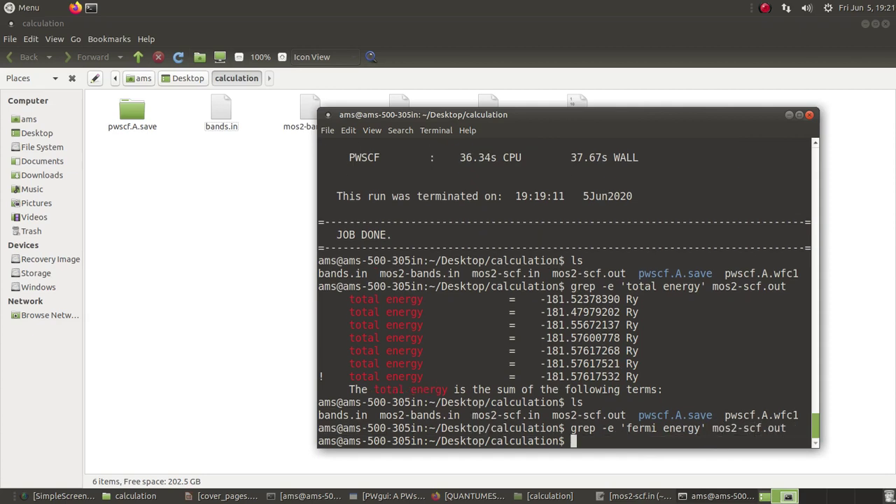
- Search mos2-scf.out for the shorter, lowercase pattern with grep -e 'fermi'
key("Up")
key("Left")
key("Left")
key("Left")
key("Left")
key("Left")
key("Left")
key("Left")
key("Left")
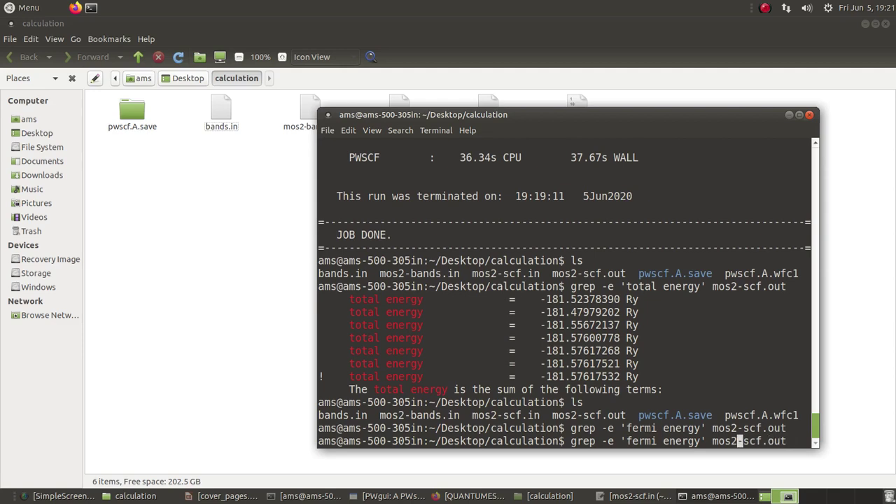
key("Left")
key("Left")
key("Left")
key("Left")
key("Left")
key("Left")
key("BackSpace")
key("BackSpace")
key("BackSpace")
key("BackSpace")
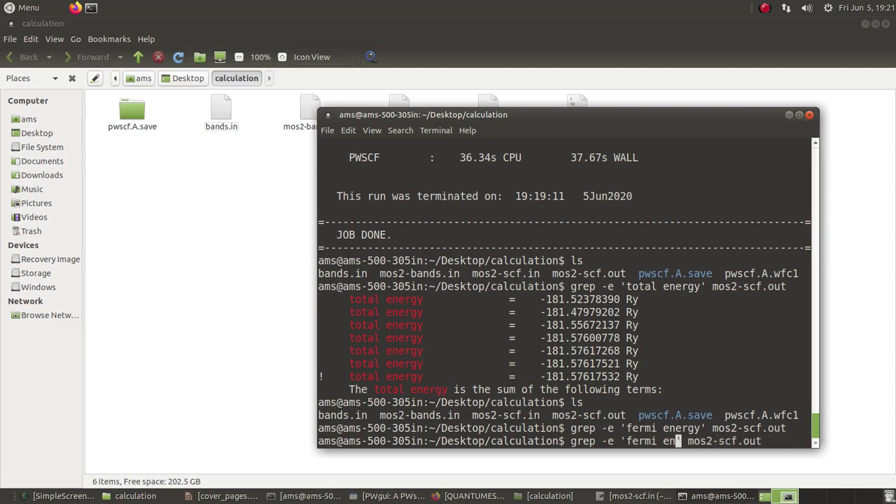
key("BackSpace")
key("BackSpace")
key("BackSpace")
key("BackSpace")
type("i")
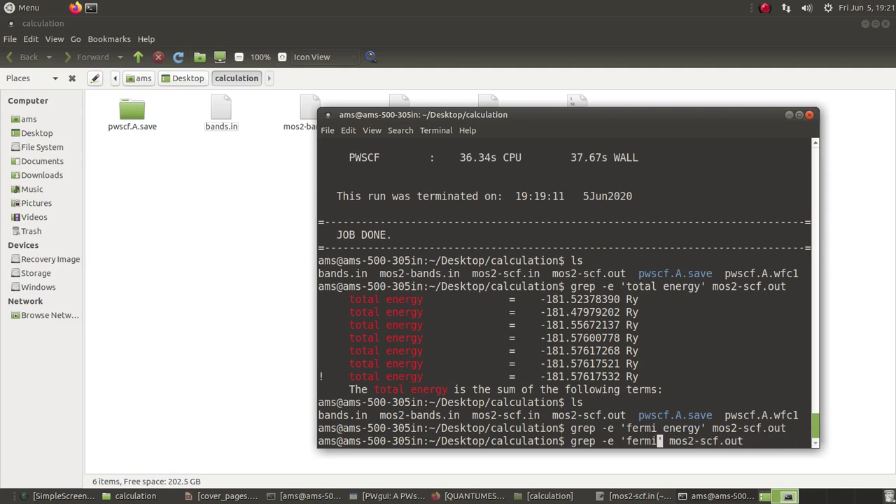
key("Return")
- Search mos2-scf.out for the Fermi energy with the capitalised pattern, grep -e 'Fermi'
key("Up")
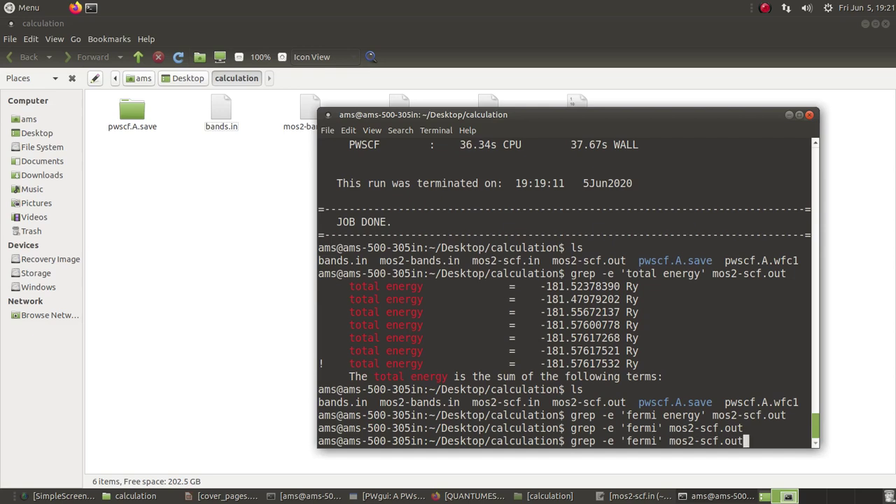
key("Left")
key("Left")
key("Left")
key("Left")
key("Left")
key("Left")
key("Left")
key("Left")
key("Left")
key("Left")
key("Left")
key("Left")
key("Left")
key("Left")
key("Left")
key("Left")
key("Left")
key("Left")
key("BackSpace")
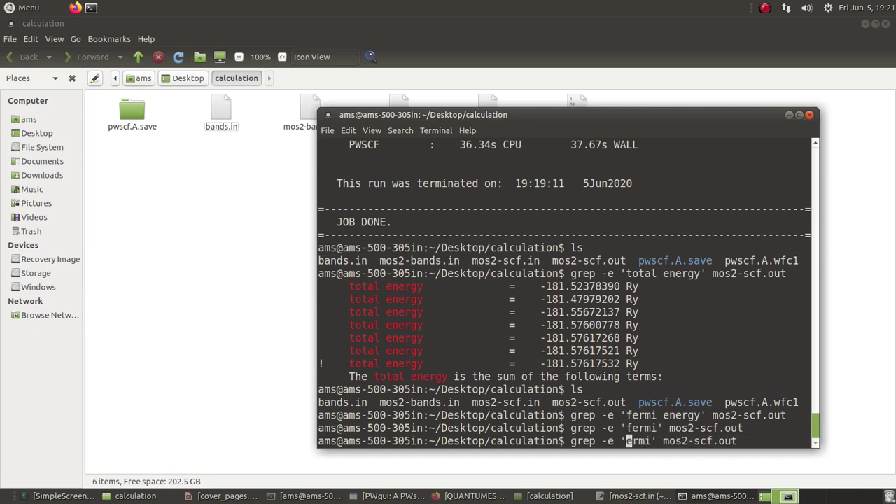
type("F")
key("Return")
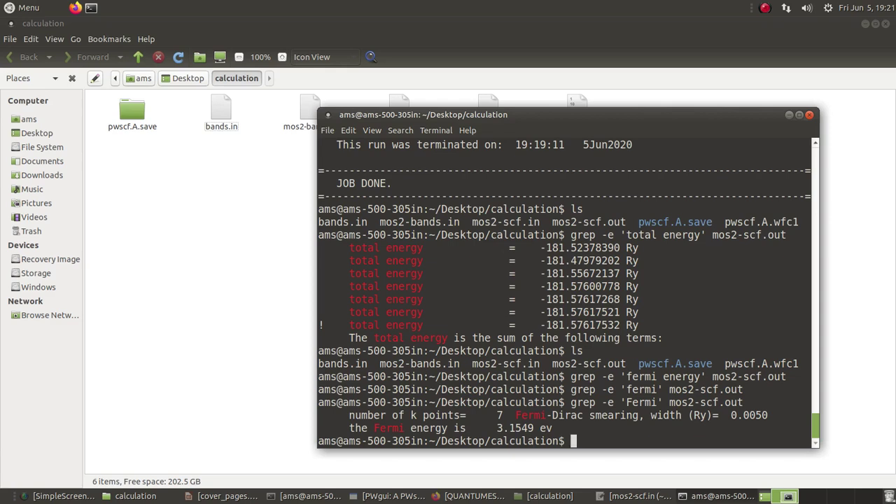
- Discard the recalled grep command and clear the terminal with clear
key("Up")
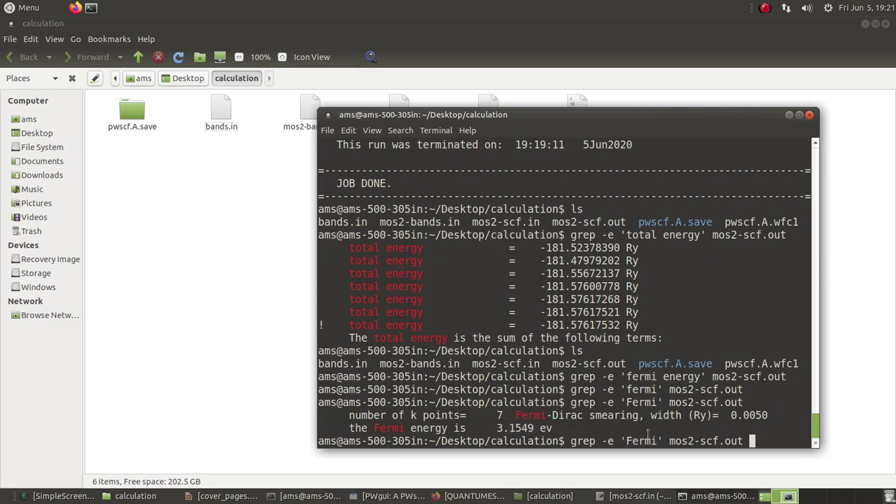
key("BackSpace")
key("BackSpace")
key("BackSpace")
key("BackSpace")
key("BackSpace")
key("BackSpace")
key("BackSpace")
key("BackSpace")
key("BackSpace")
key("BackSpace")
key("BackSpace")
key("BackSpace")
key("BackSpace")
key("BackSpace")
key("BackSpace")
key("BackSpace")
key("BackSpace")
key("BackSpace")
key("BackSpace")
key("BackSpace")
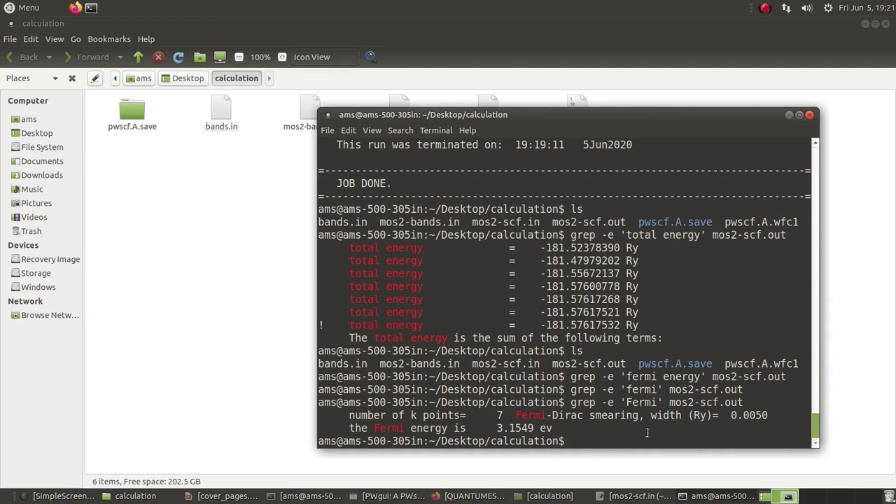
type("ls")
key("BackSpace")
key("BackSpace")
type("clear")
key("Return")
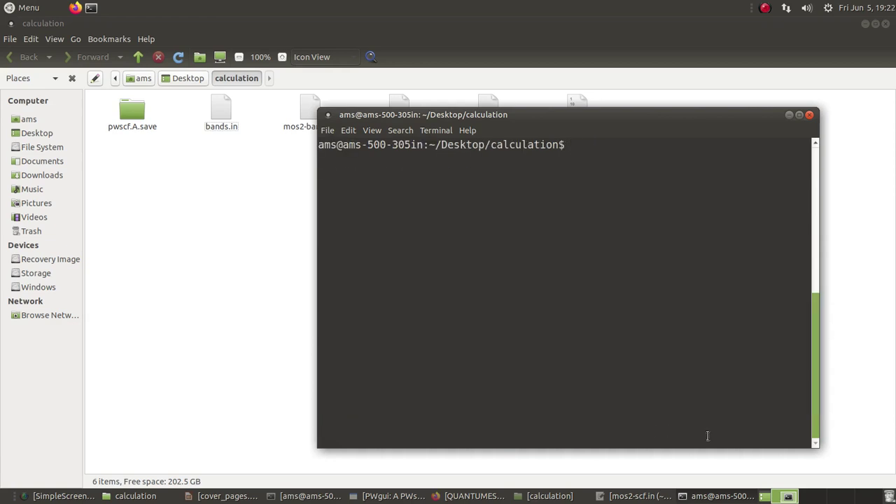
- Bring up the PWgui window and copy mos2-scf.in from the calculation folder to the Desktop
left_click(764, 496)
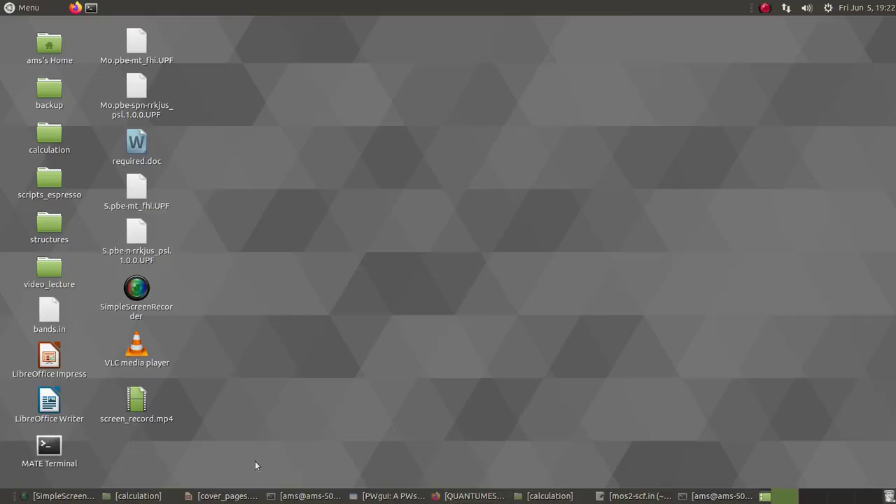
left_click(375, 497)
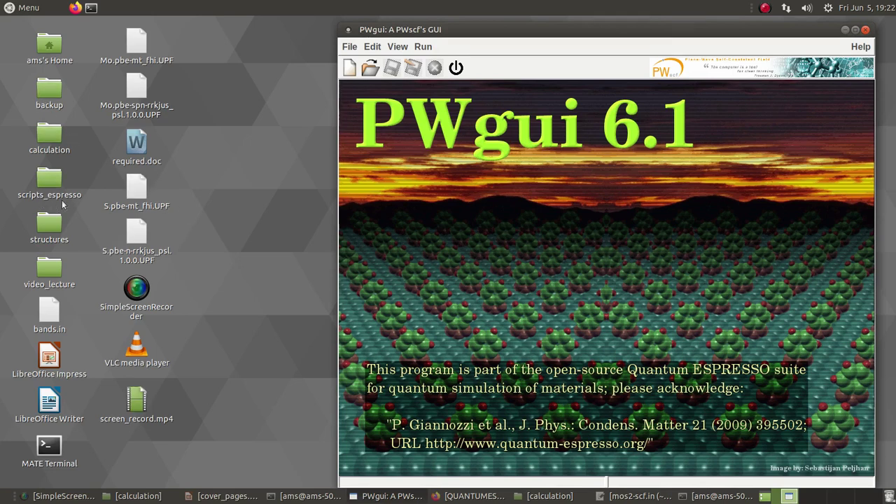
double_click(53, 135)
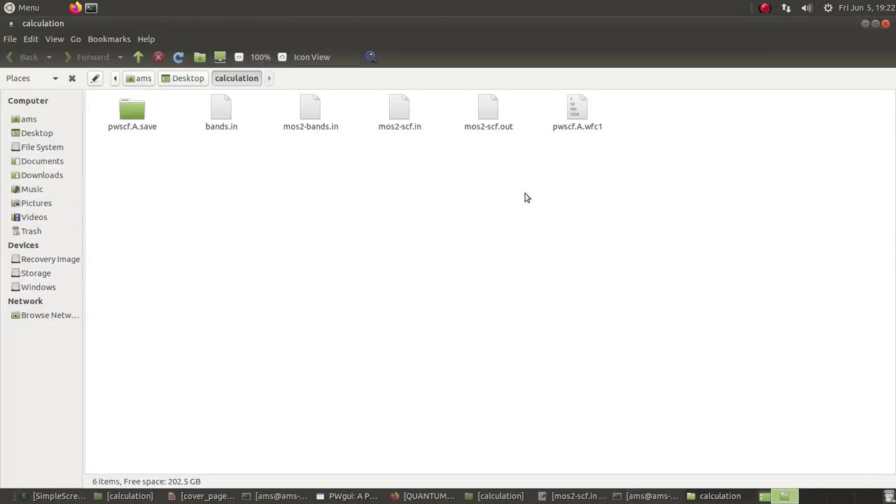
left_click(400, 105)
right_click(400, 103)
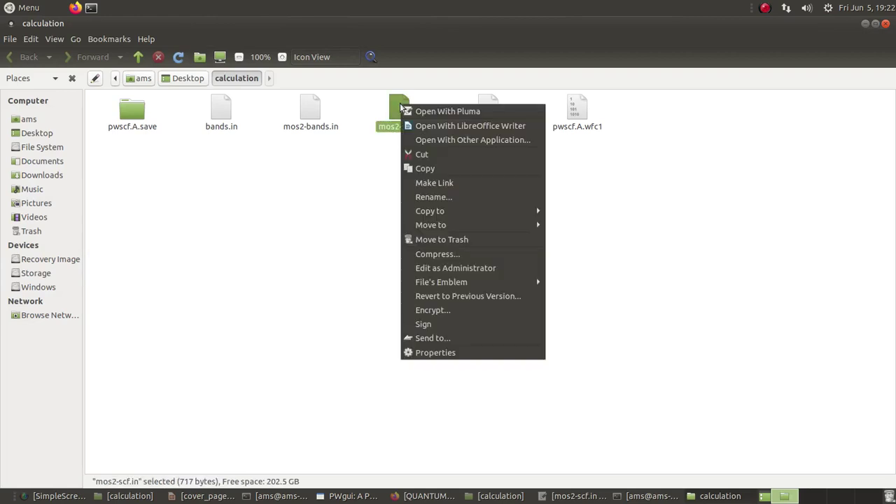
left_click(437, 170)
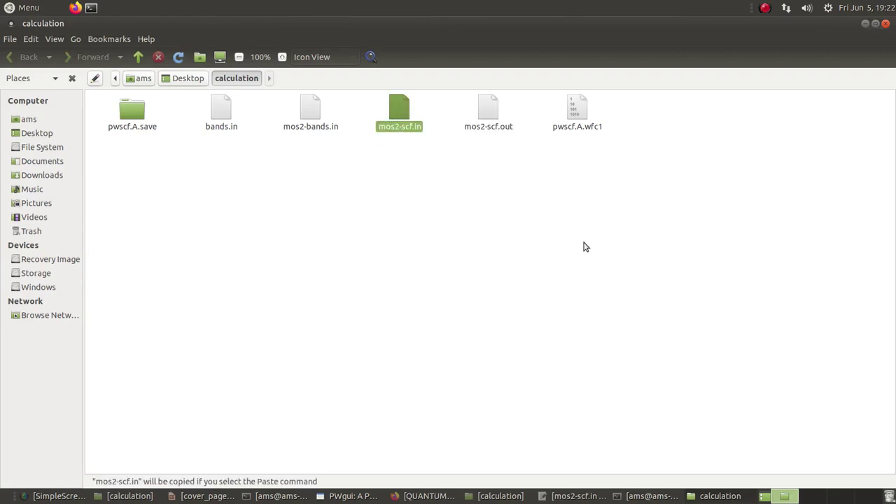
left_click(865, 23)
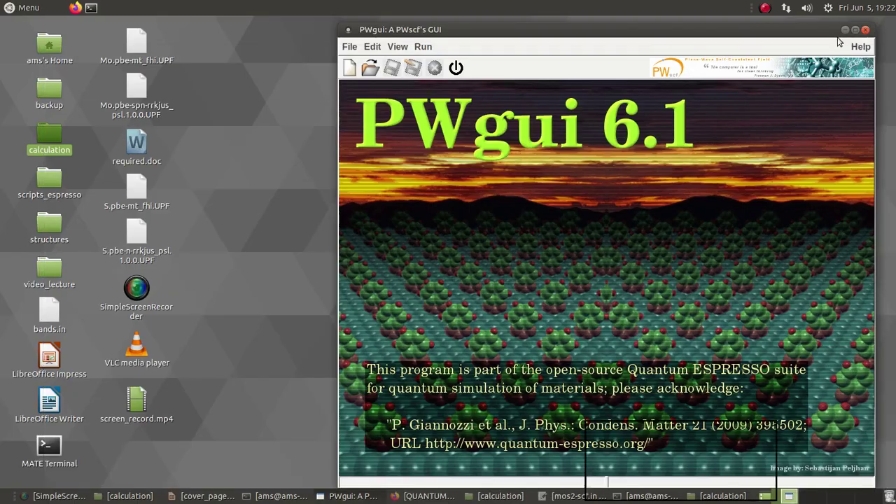
left_click(283, 169)
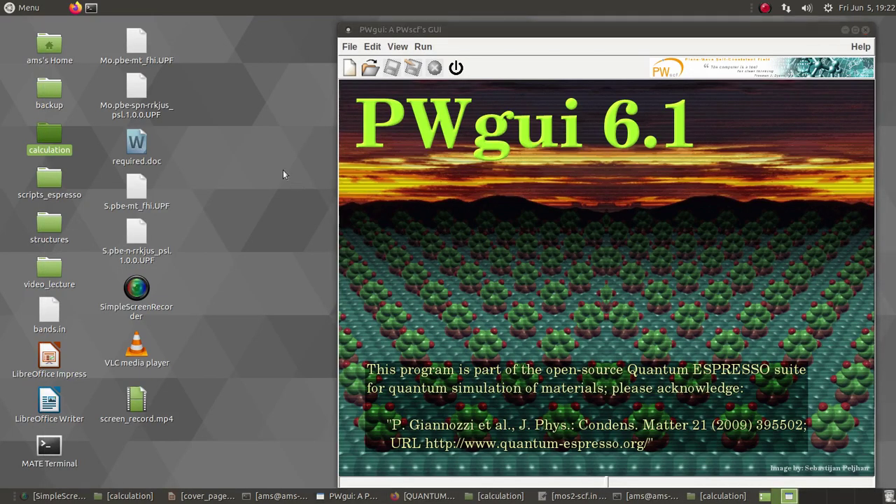
right_click(240, 138)
left_click(289, 246)
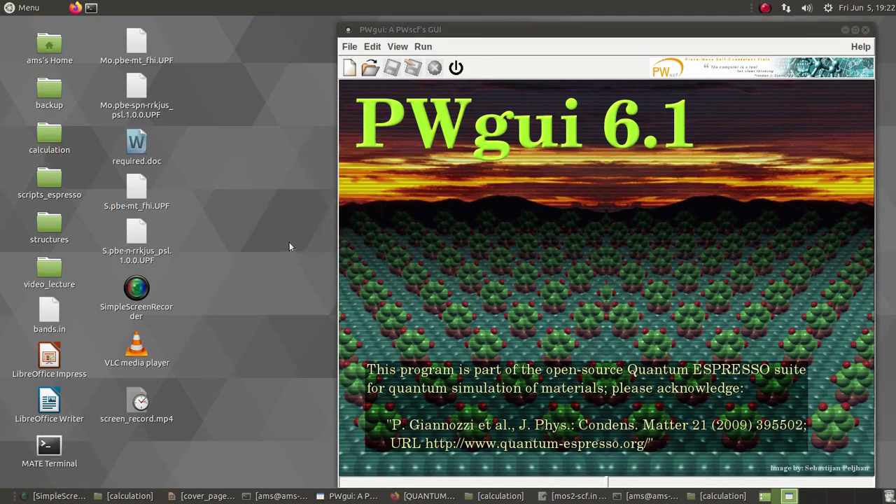
- Open mos2-scf.in from /home/ams/Desktop in PWgui as an existing PW.X input file
left_click(369, 68)
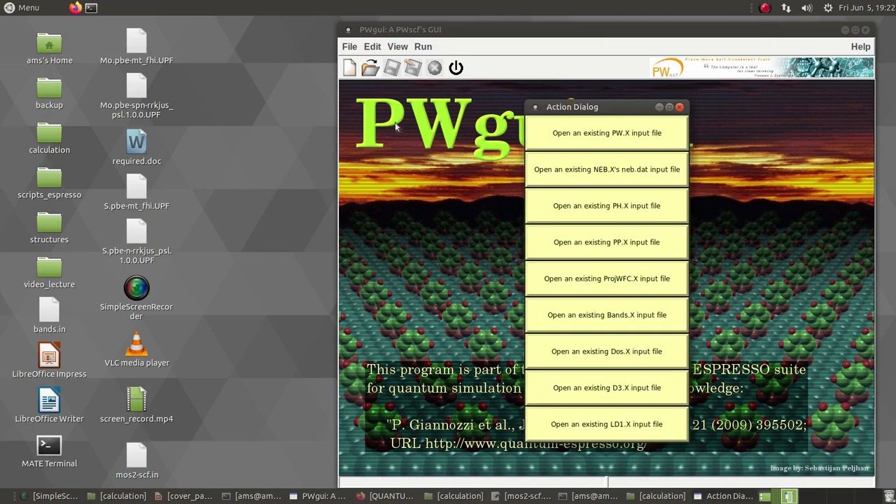
left_click(589, 138)
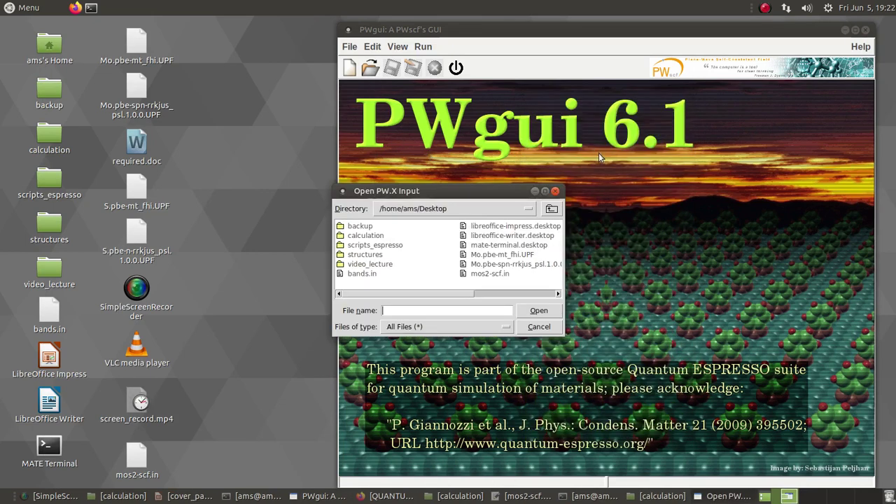
left_click_drag(364, 294, 410, 297)
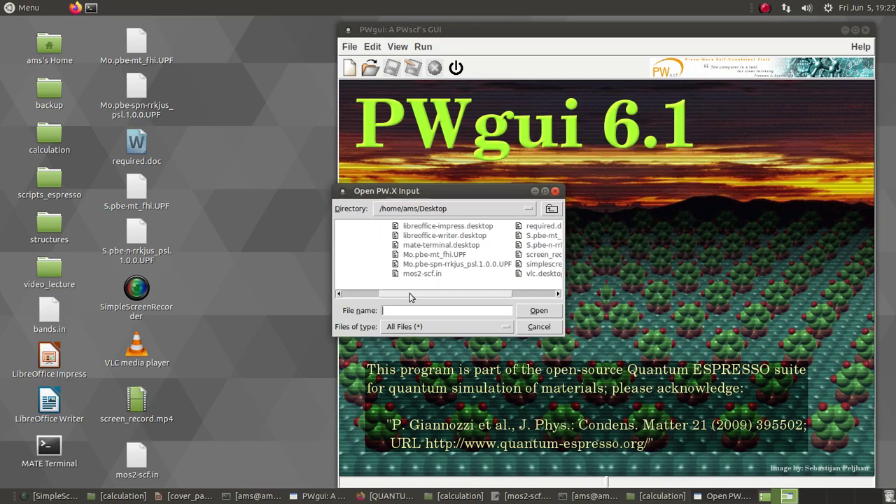
left_click(425, 274)
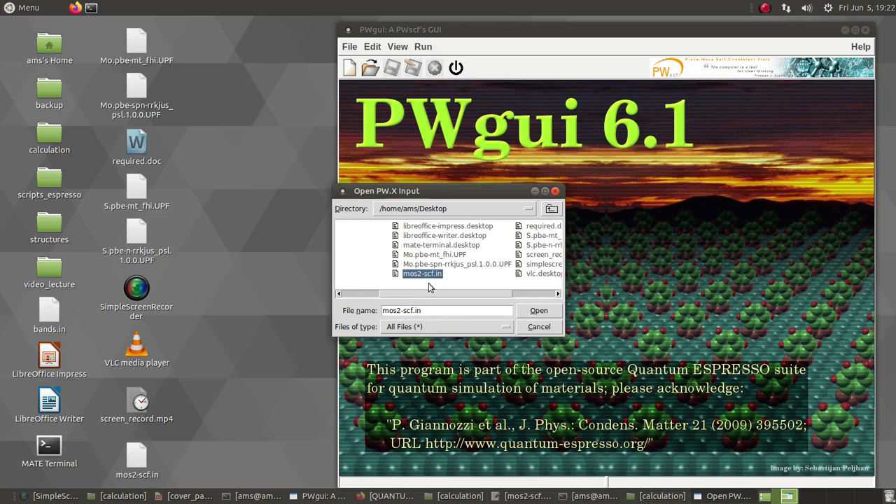
left_click(539, 311)
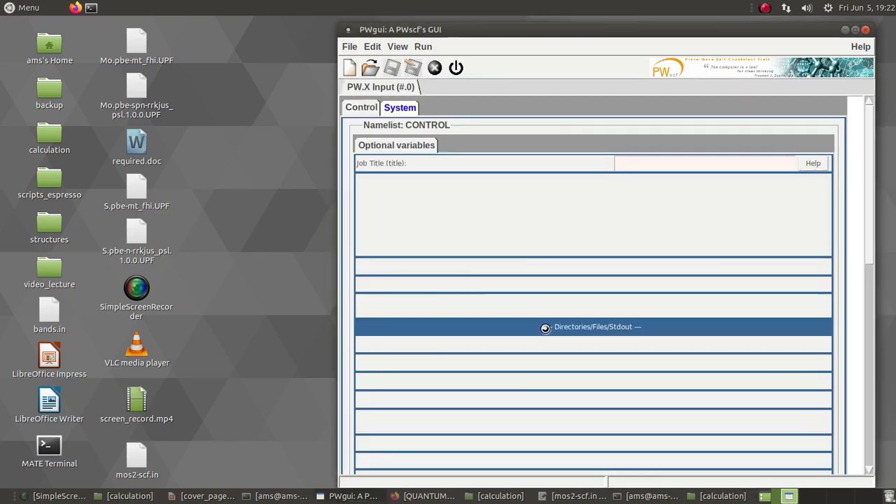
- Maximize the PWgui window and set the type of calculation to Band structure calculation <bands>
left_click(855, 30)
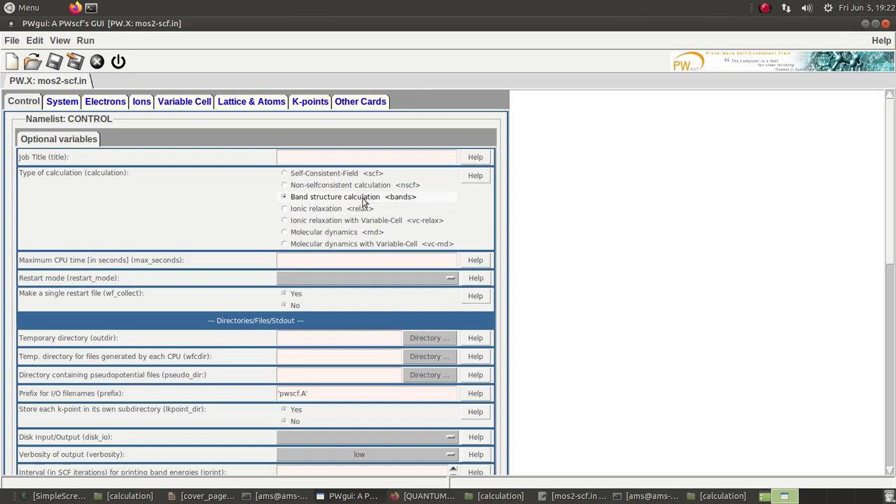
scroll(392, 245, "down", 10)
scroll(411, 268, "up", 10)
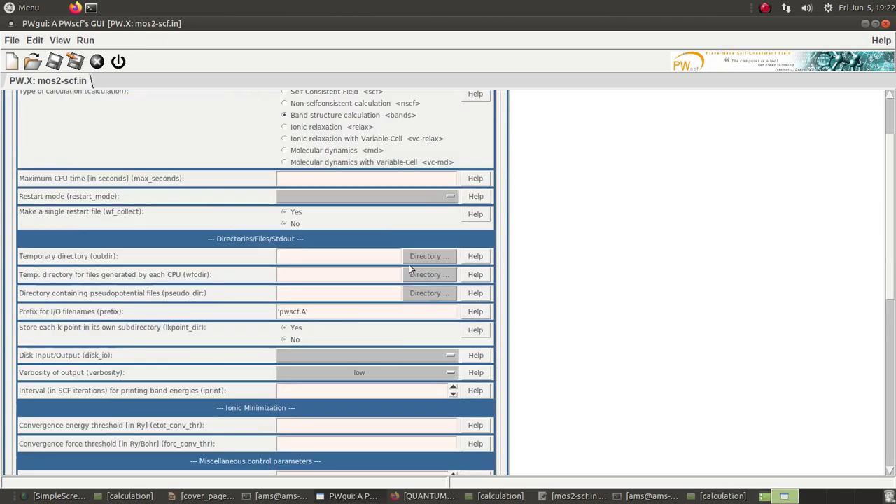
- Review the System, Electrons, Ions, Variable Cell and Lattice & Atoms settings of the loaded input
left_click(62, 102)
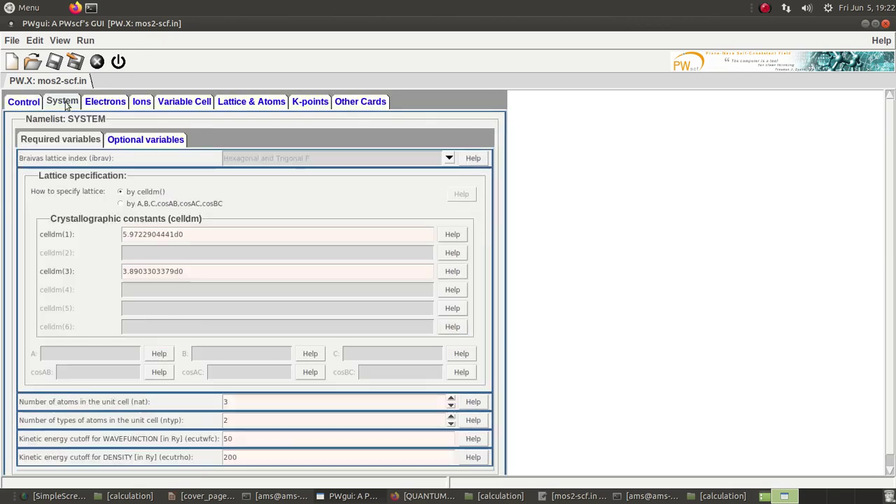
scroll(179, 117, "down", 1)
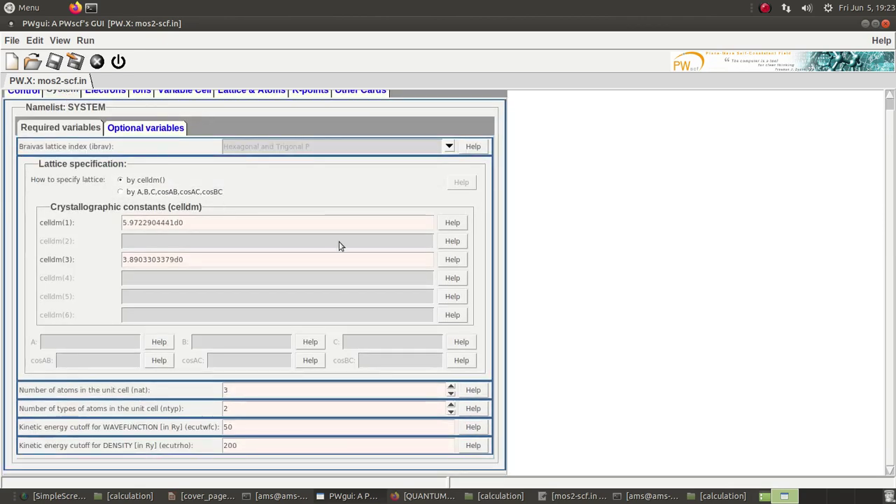
scroll(198, 193, "up", 1)
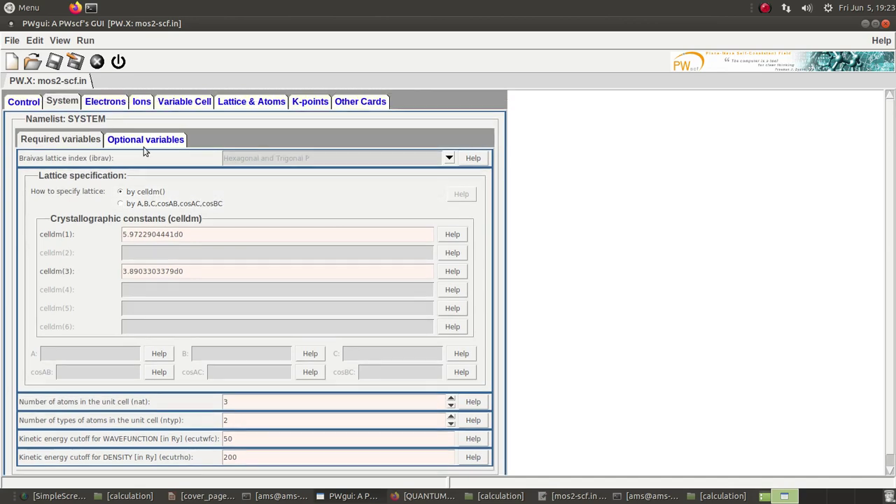
left_click(105, 100)
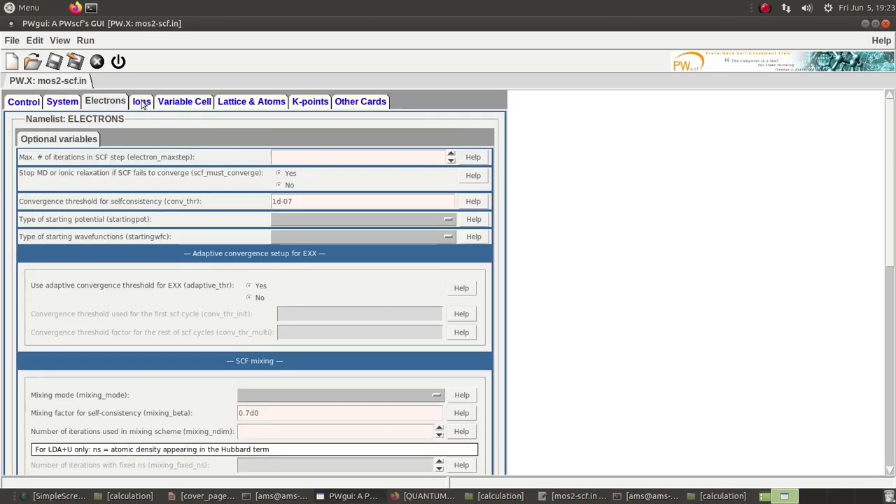
left_click(141, 102)
left_click(184, 103)
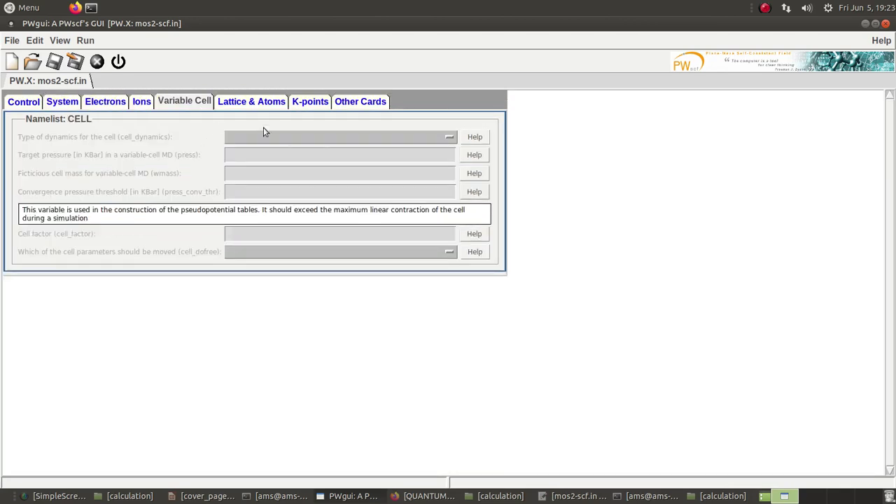
left_click(257, 104)
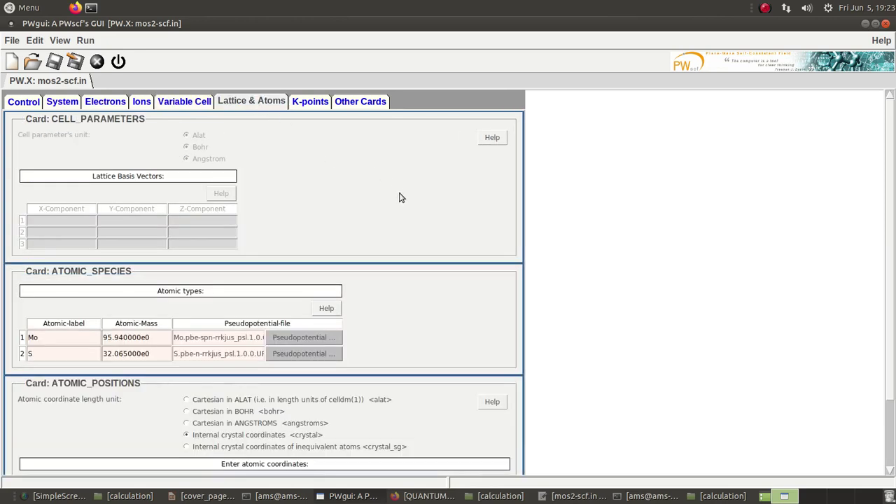
- Set the K-points type to manual "crystal" specification for band structure plot <crystal_b> with 4 K-points
left_click(314, 102)
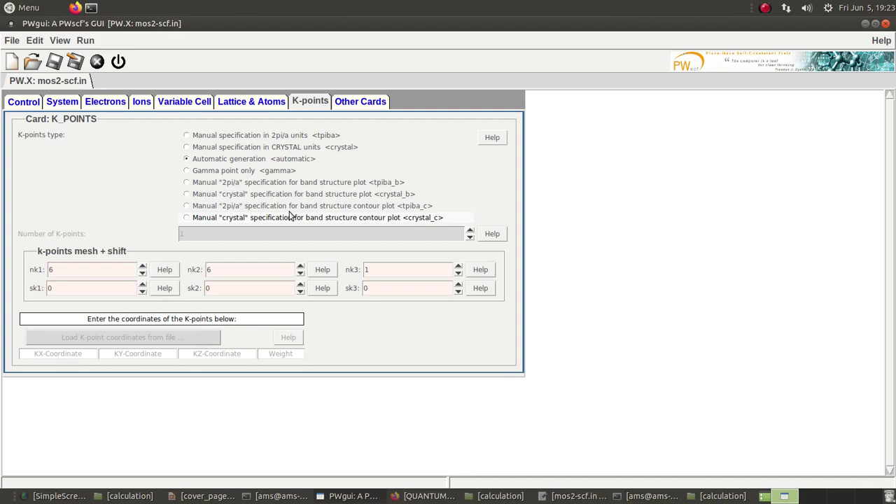
left_click(246, 196)
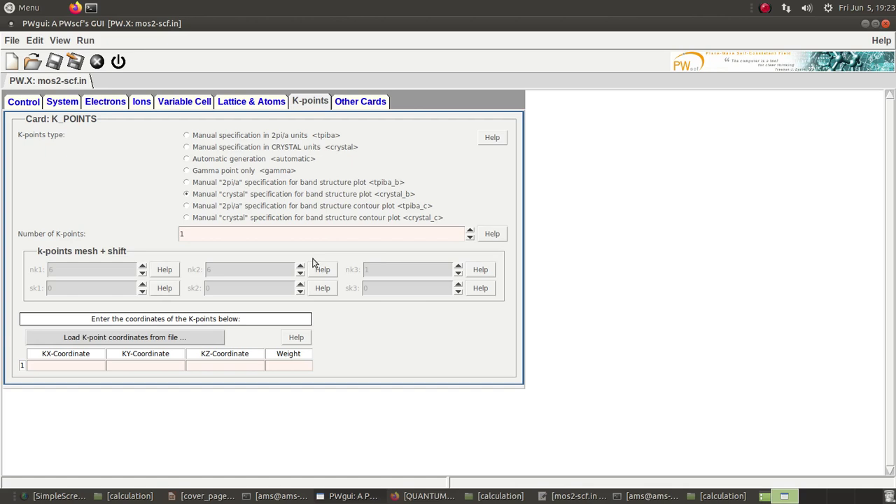
left_click(469, 231)
left_click(469, 231)
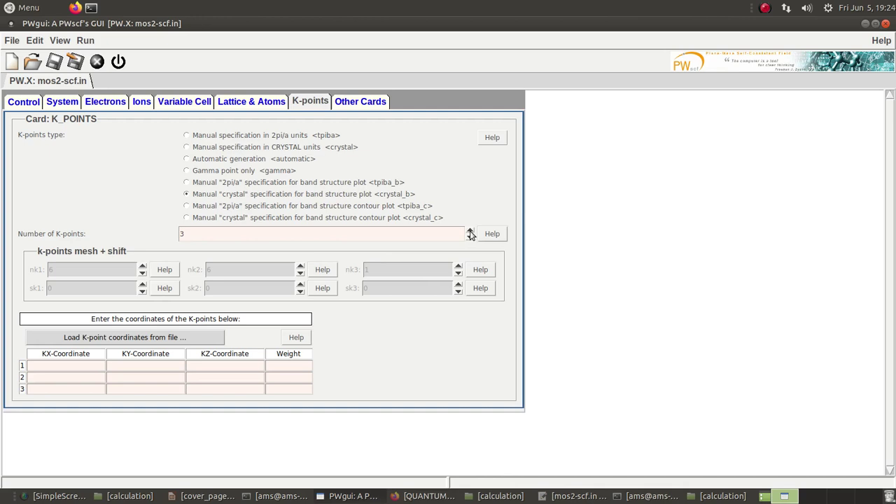
left_click(470, 231)
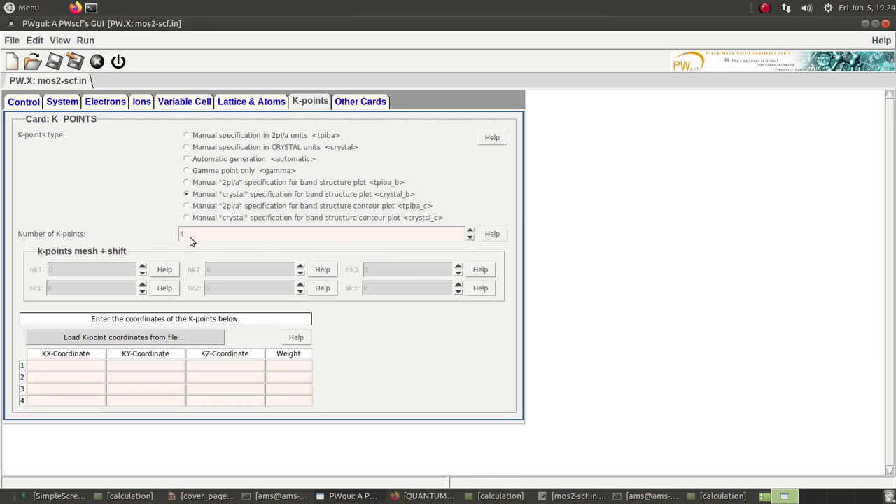
- Enter the first K-point with coordinates 0, 0, 0 and weight 50
left_click(56, 362)
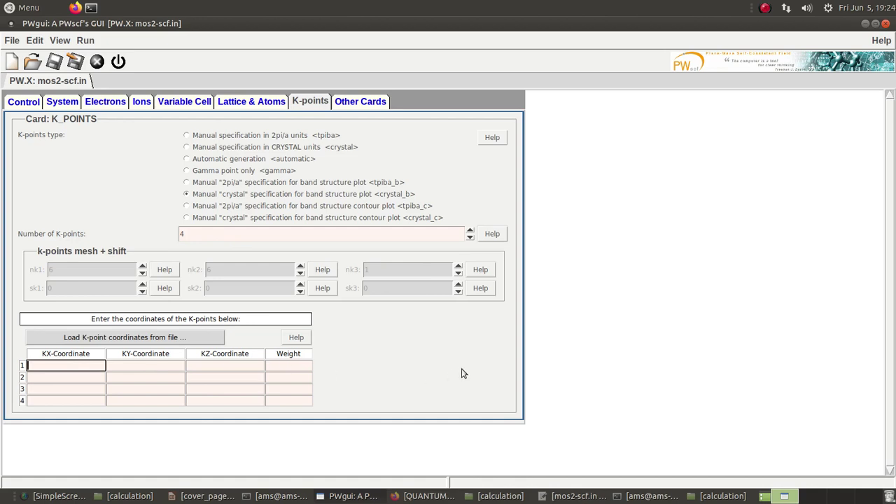
type("0")
key("Tab")
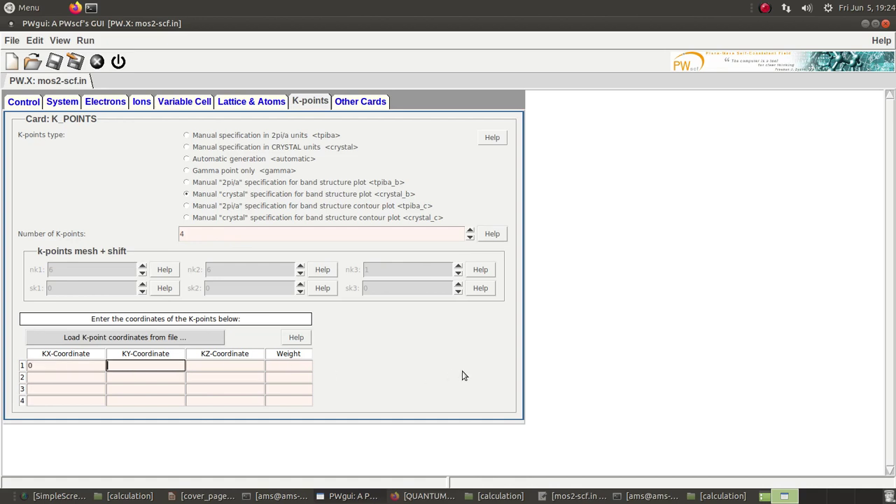
type("0")
key("Tab")
type("0")
key("Tab")
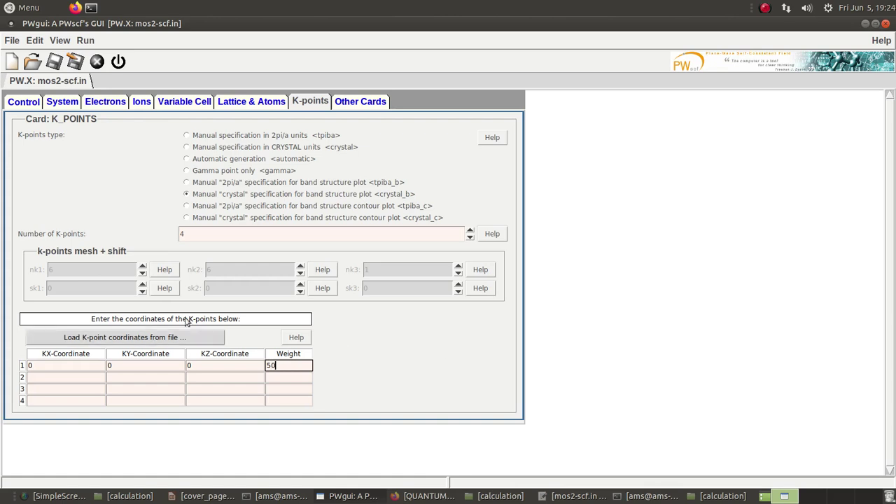
- Enter the second K-point with coordinates 0, 0.5, 0 and weight 50
left_click(89, 378)
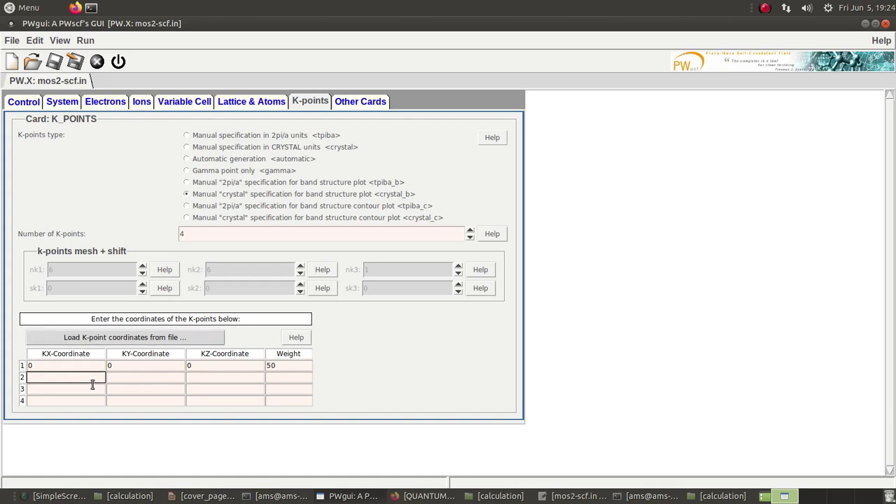
key("Tab")
type("0")
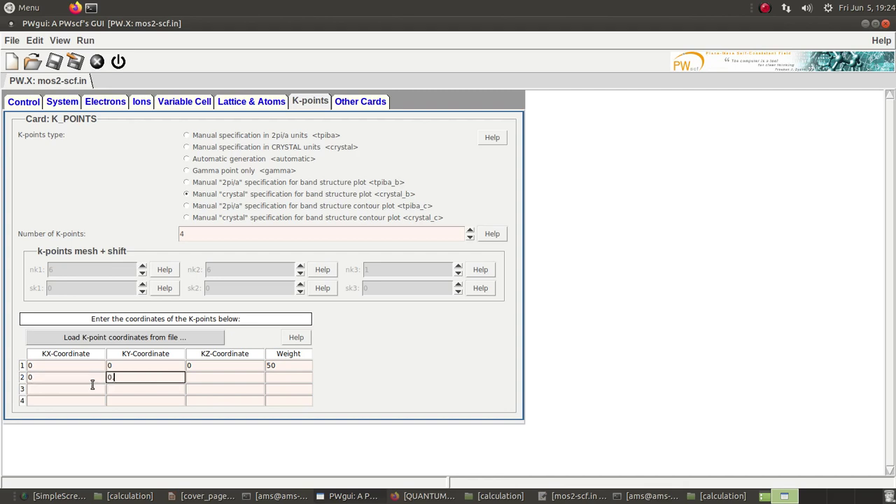
type(".5")
key("Tab")
type("0")
key("Tab")
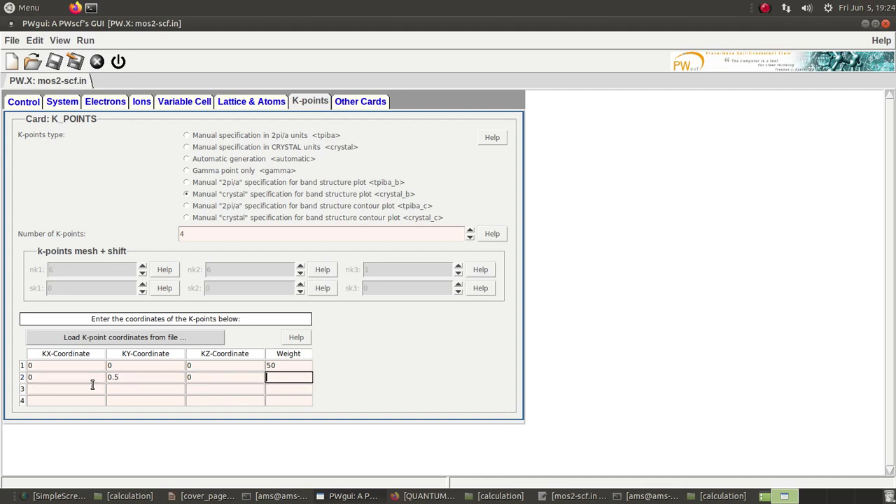
type("50")
- Enter the third K-point with coordinates 0.3333, 0.3333, 0 and weight 50
left_click(60, 392)
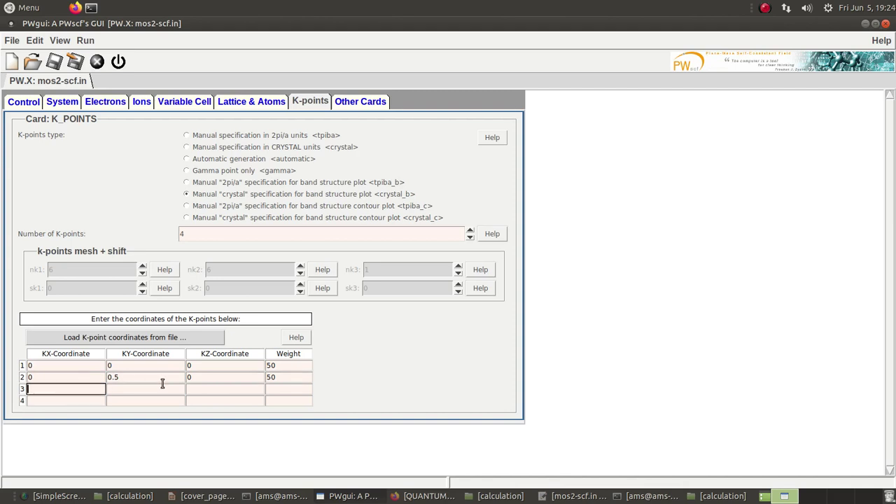
left_click(280, 366)
left_click(64, 388)
type("0.33")
type("3")
left_click(131, 392)
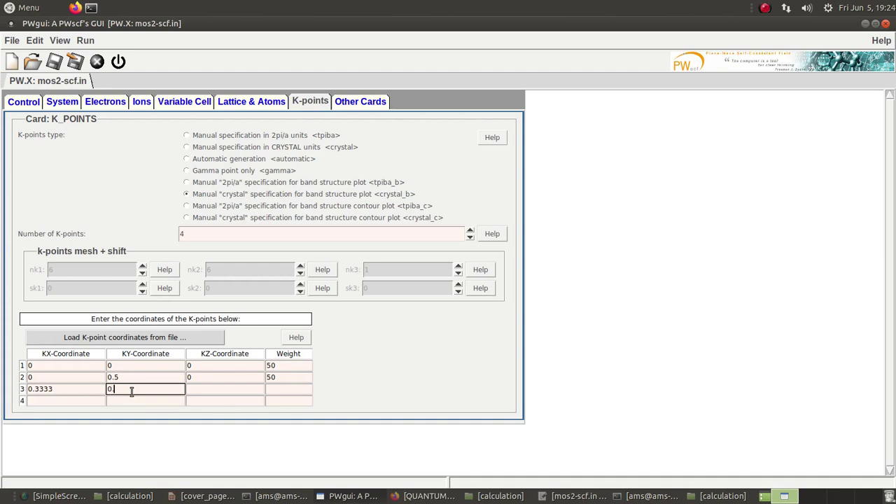
type("0.3333")
key("Tab")
type("0")
key("Tab")
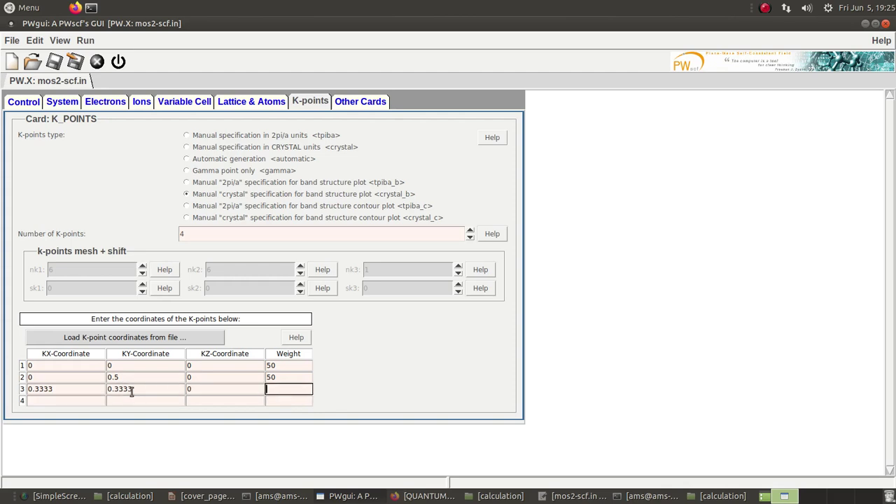
type("50")
- Enter the fourth K-point with coordinates 0, 0, 0 and weight 50
left_click(85, 400)
type("0")
key("Tab")
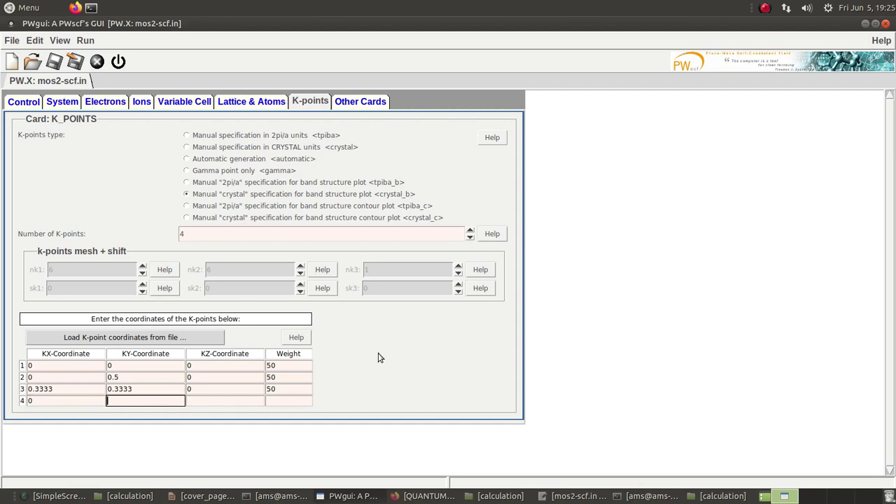
type("0")
key("Tab")
type("0")
key("Tab")
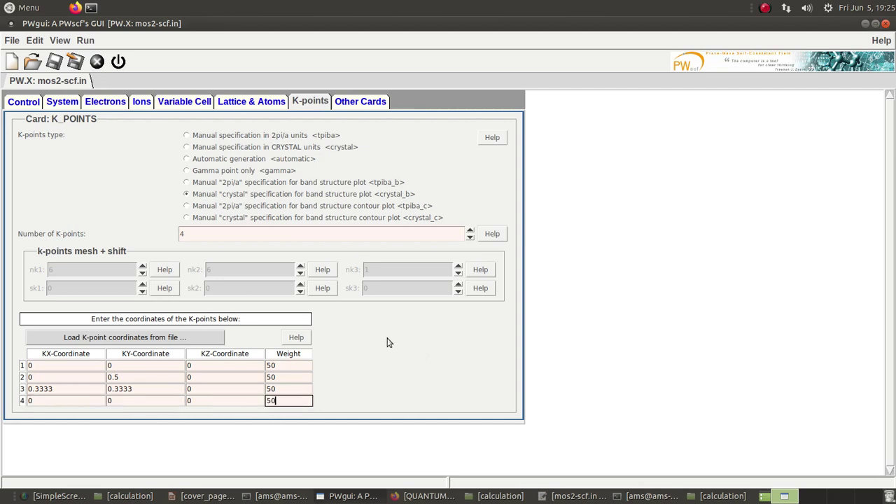
- Review the Other Cards settings and the required and optional System variables of the band structure input
left_click(361, 102)
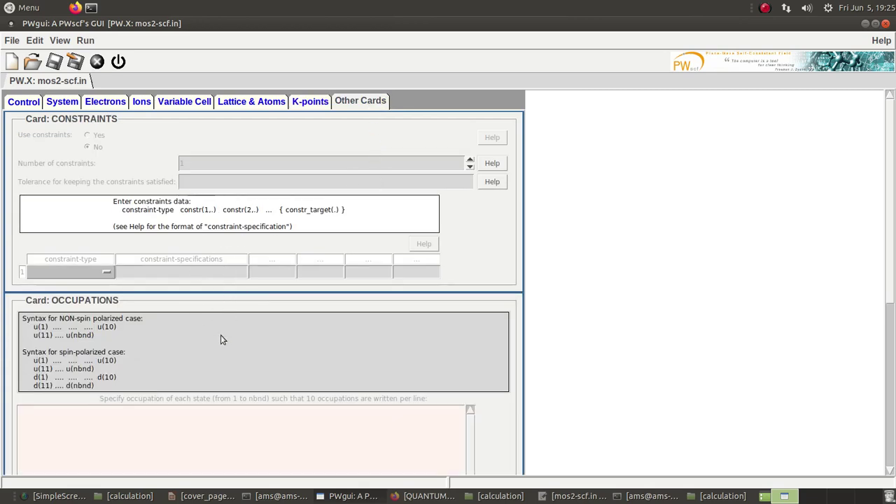
scroll(223, 338, "down", 5)
scroll(234, 320, "up", 1)
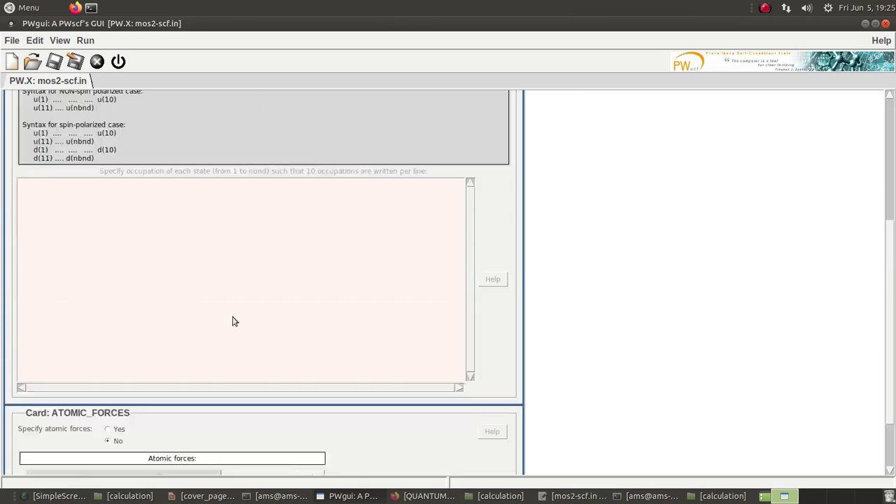
scroll(234, 322, "up", 4)
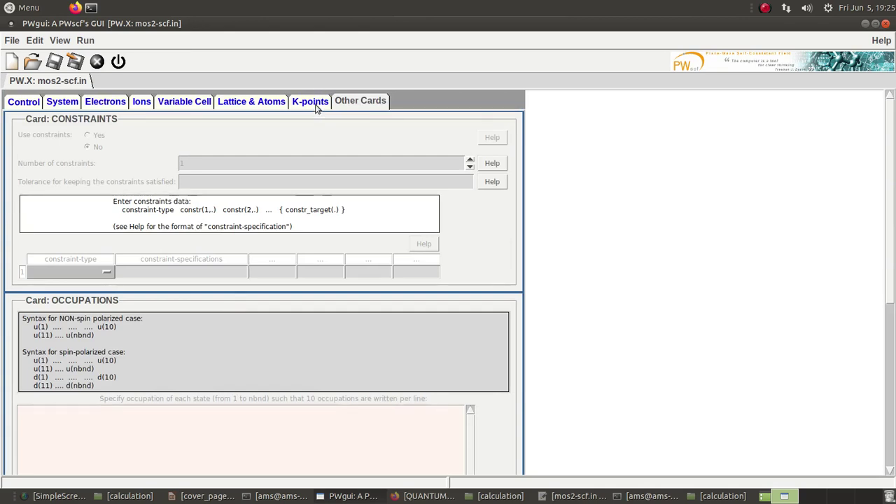
left_click(69, 102)
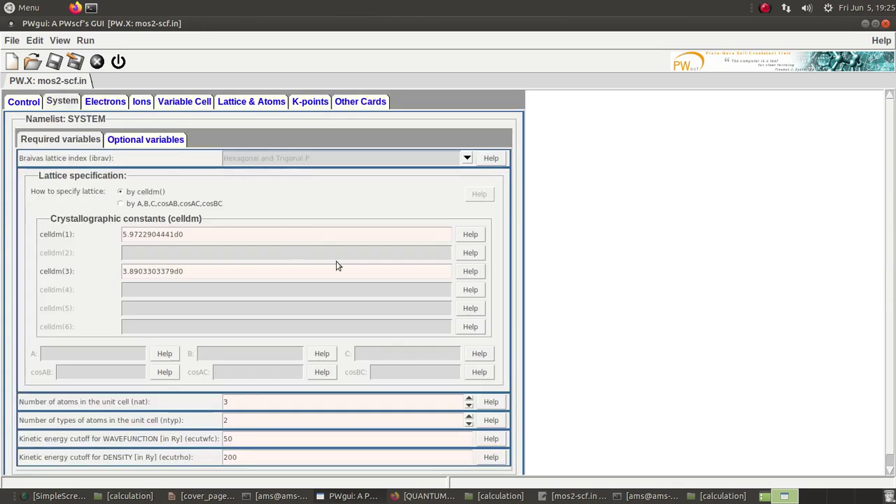
scroll(334, 236, "down", 1)
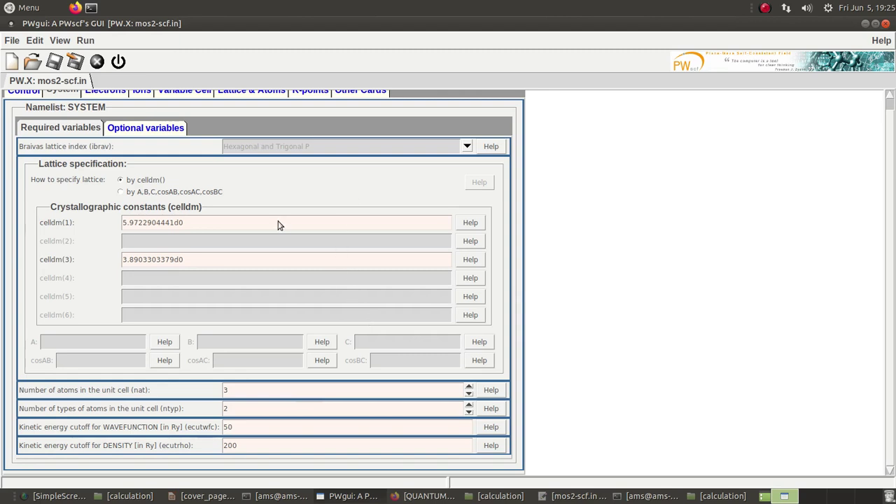
scroll(275, 215, "up", 1)
left_click(155, 143)
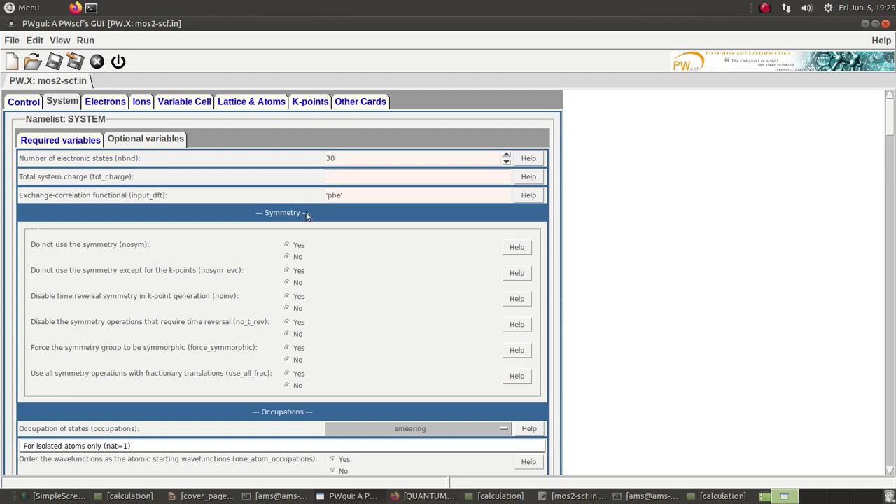
- Save the input under the new name mos2-bands.in in /home/ams/Desktop
left_click(75, 65)
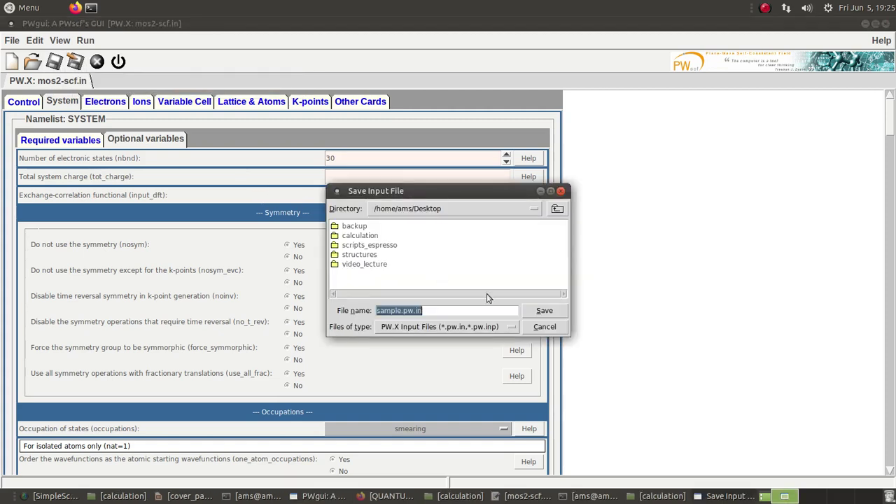
left_click(438, 311)
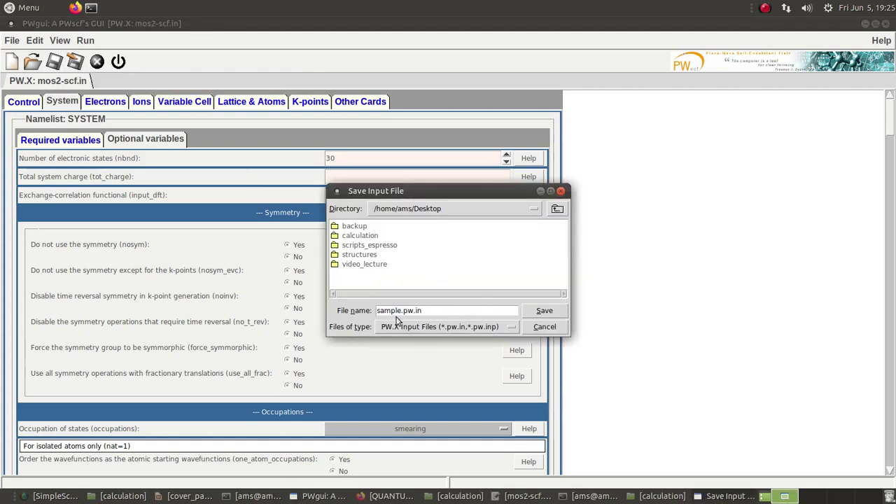
left_click_drag(413, 312, 363, 315)
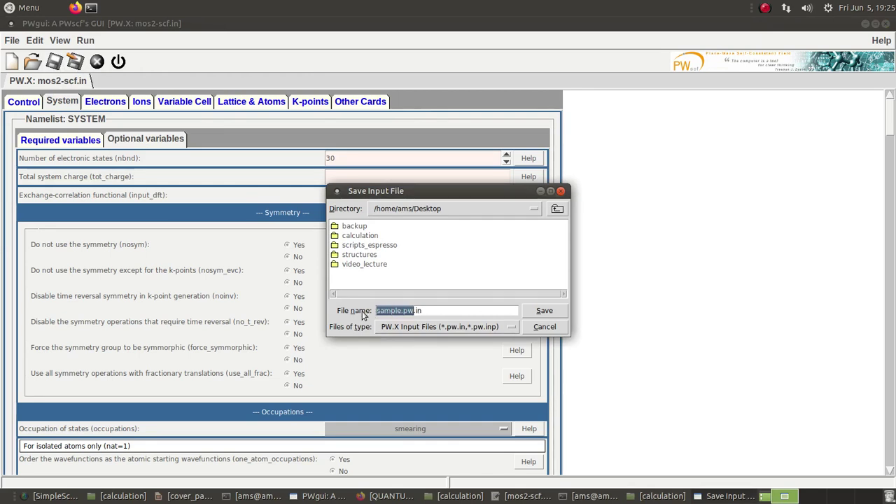
type("mos2")
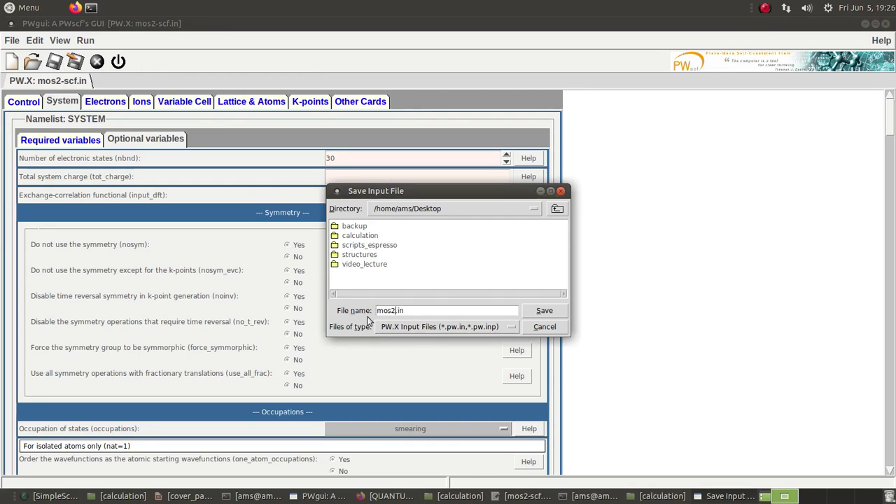
type("-bands")
left_click(550, 312)
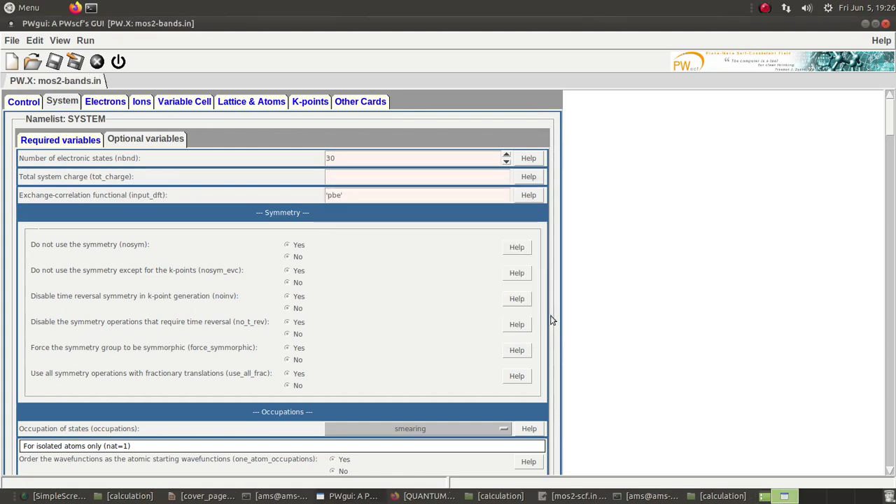
- Open mos2-bands.in from the desktop in Pluma and compare its settings with those in mos2-scf.in
key("ctrl+alt+d")
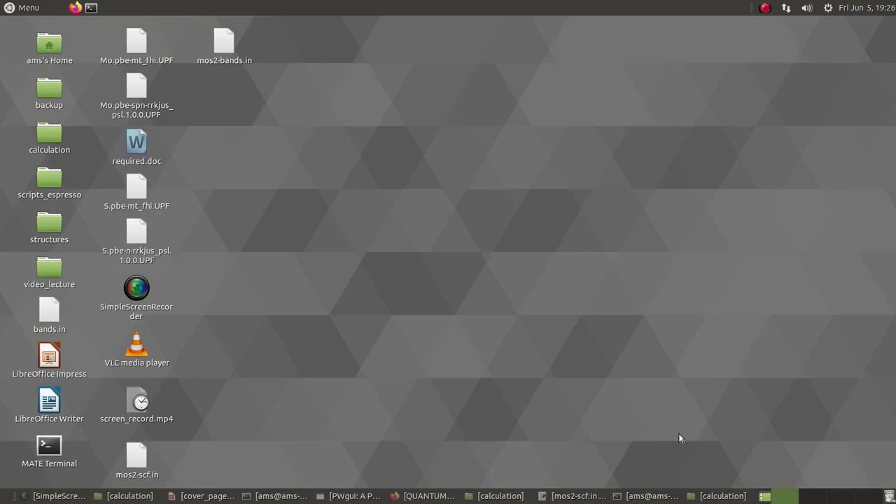
double_click(225, 43)
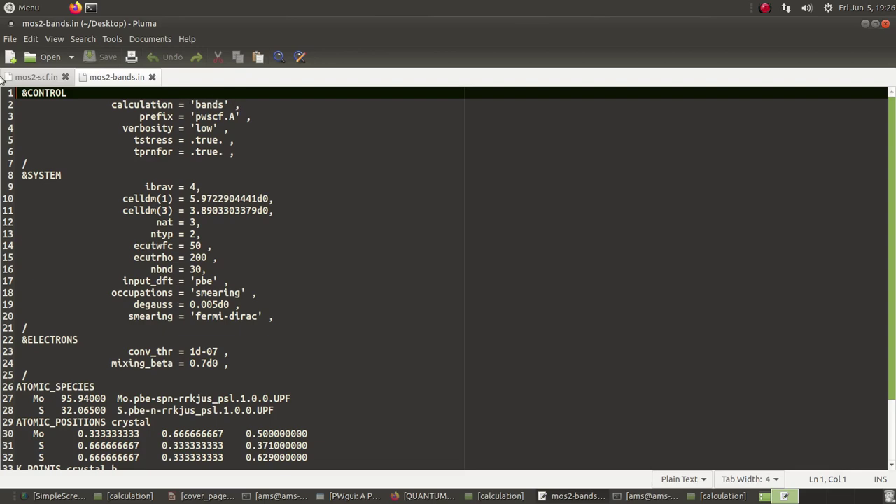
left_click(33, 77)
scroll(194, 145, "up", 3)
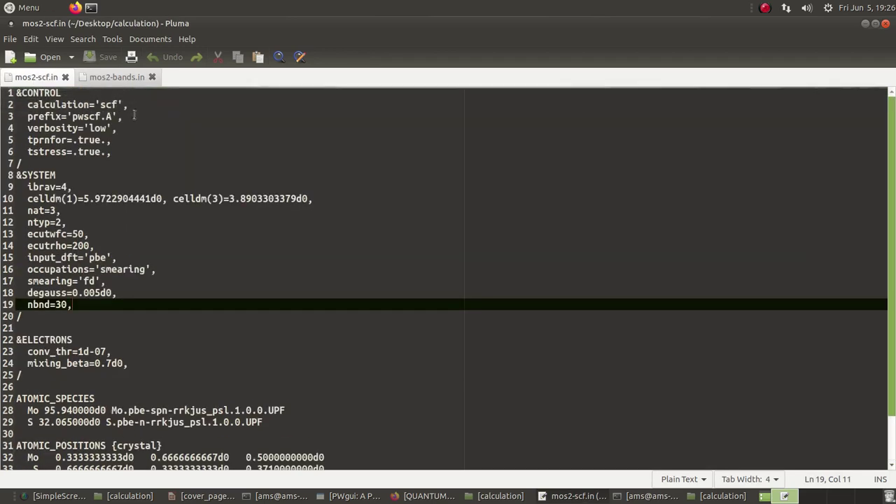
left_click(118, 79)
left_click(44, 82)
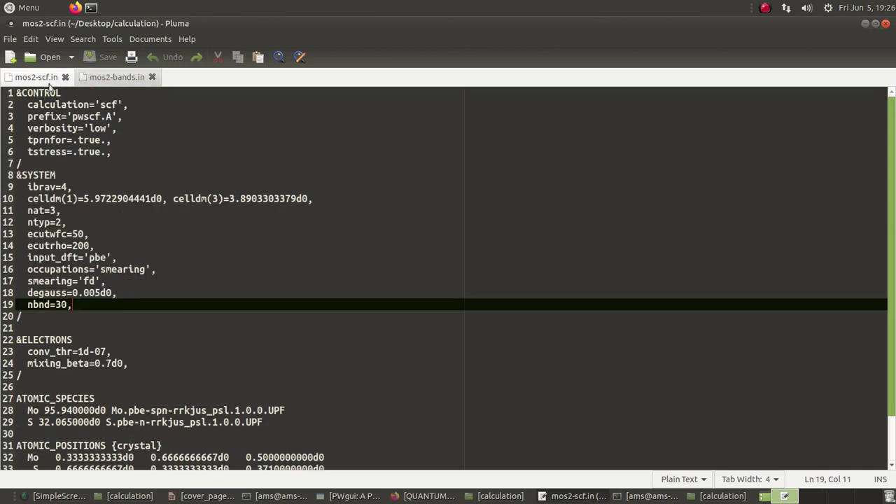
left_click(123, 79)
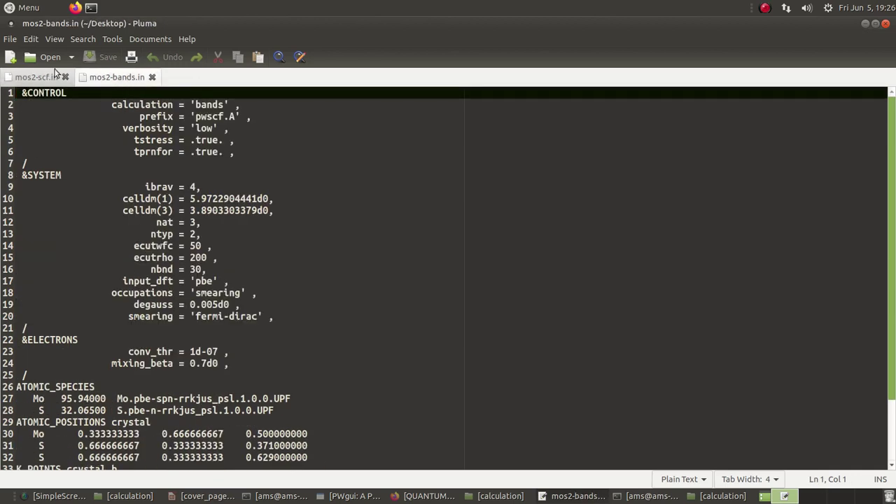
left_click(53, 78)
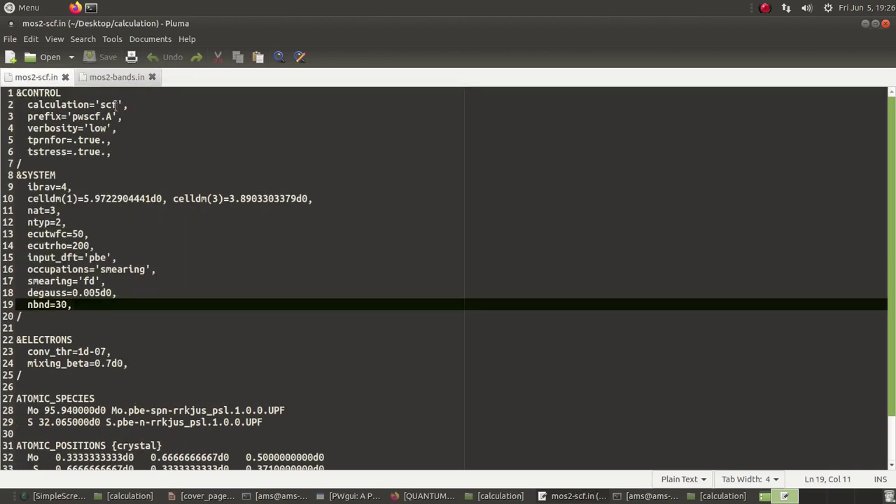
left_click(109, 79)
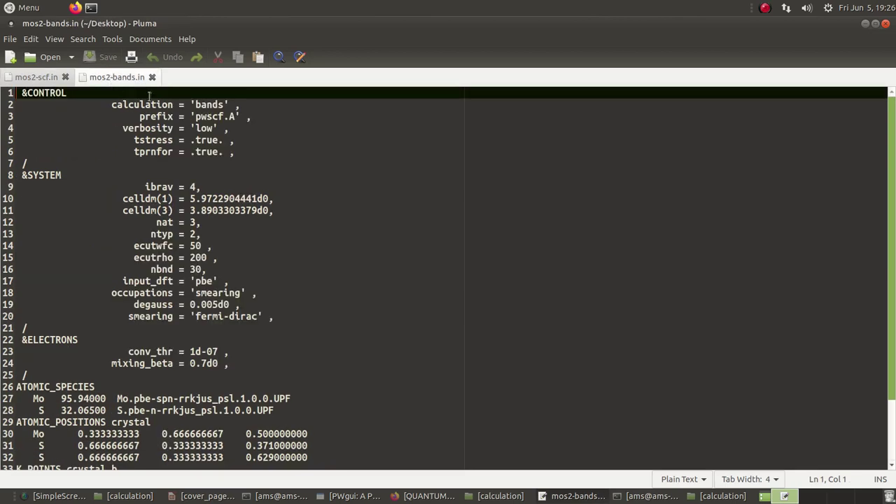
- Set verbosity to 'high' in the &CONTROL section of mos2-bands.in and save the file
left_click(216, 129)
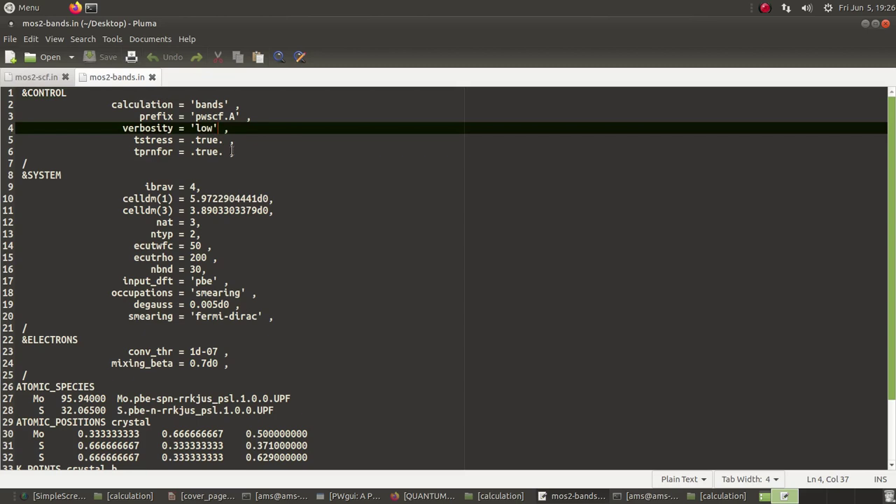
key("BackSpace")
key("BackSpace")
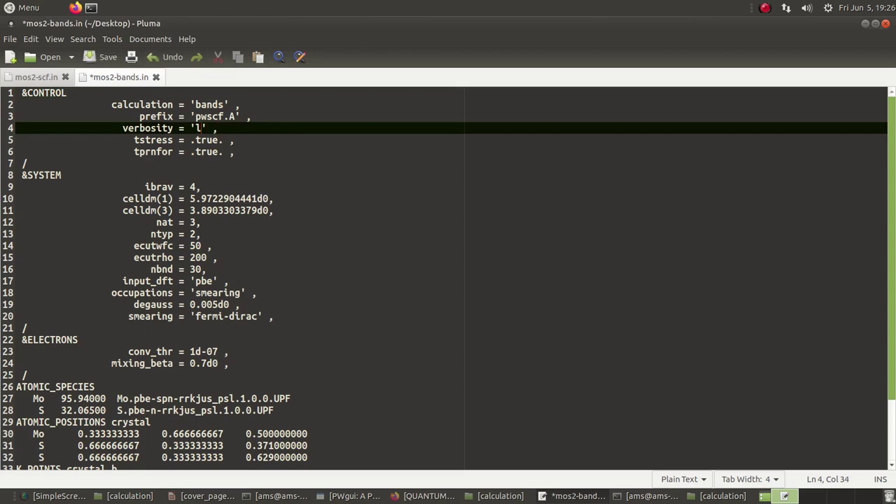
key("BackSpace")
type("high")
left_click(88, 59)
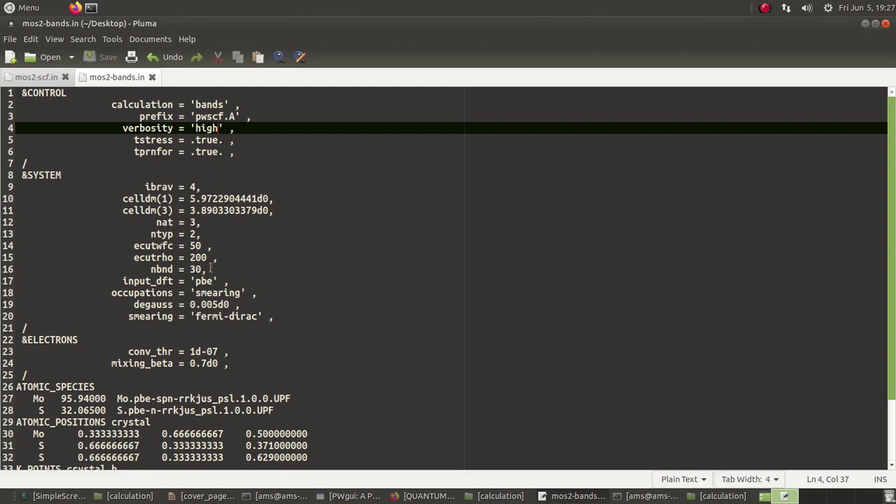
- Compare the K_POINTS section of mos2-bands.in with the one in mos2-scf.in
scroll(292, 297, "down", 2)
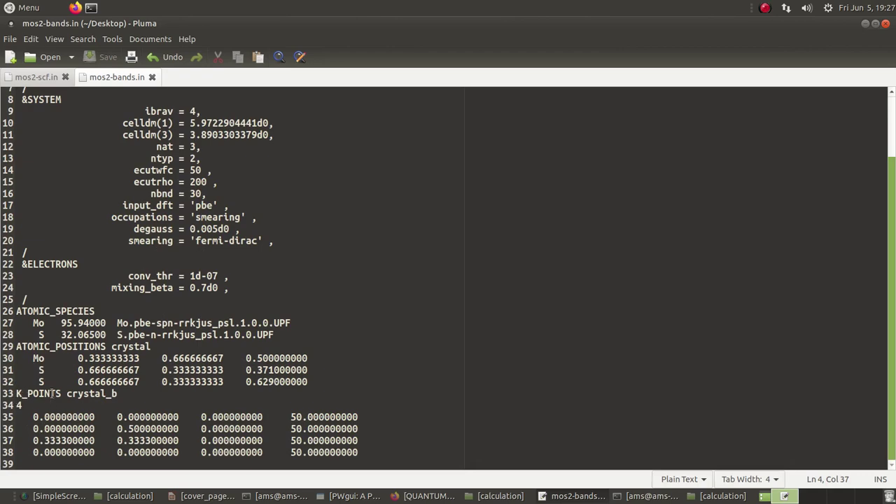
left_click(36, 77)
left_click(119, 77)
left_click(37, 78)
scroll(214, 319, "down", 2)
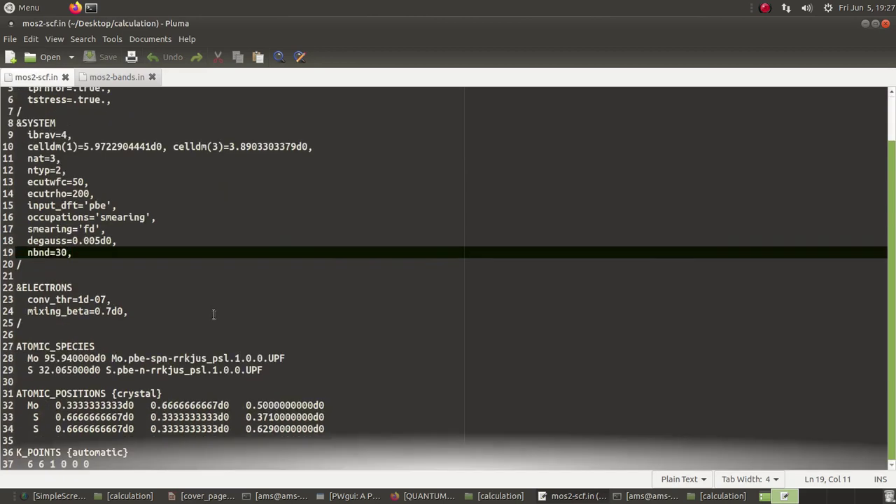
left_click(117, 78)
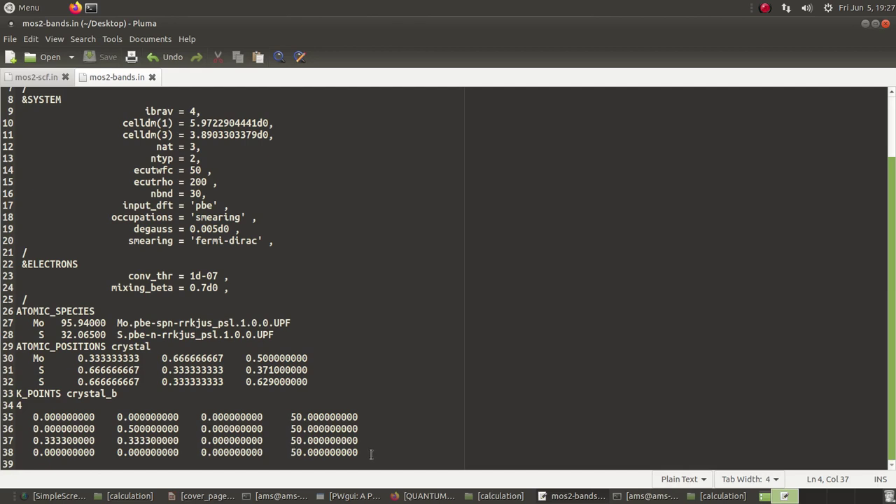
- Close the Pluma window and open a terminal in the calculation folder on the desktop
left_click(887, 24)
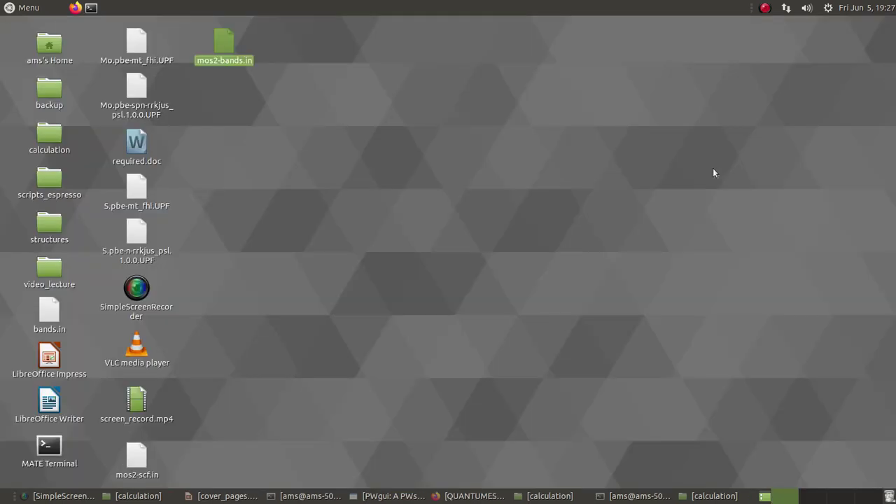
left_click(462, 171)
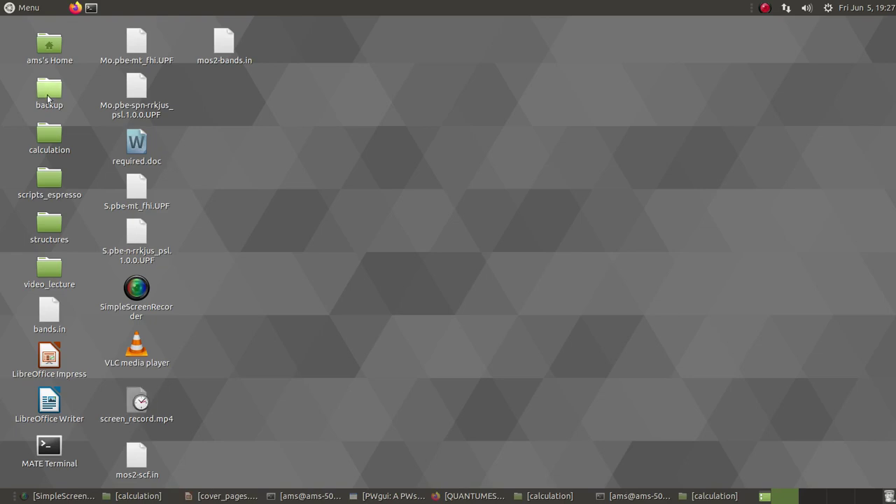
left_click(50, 139)
double_click(50, 140)
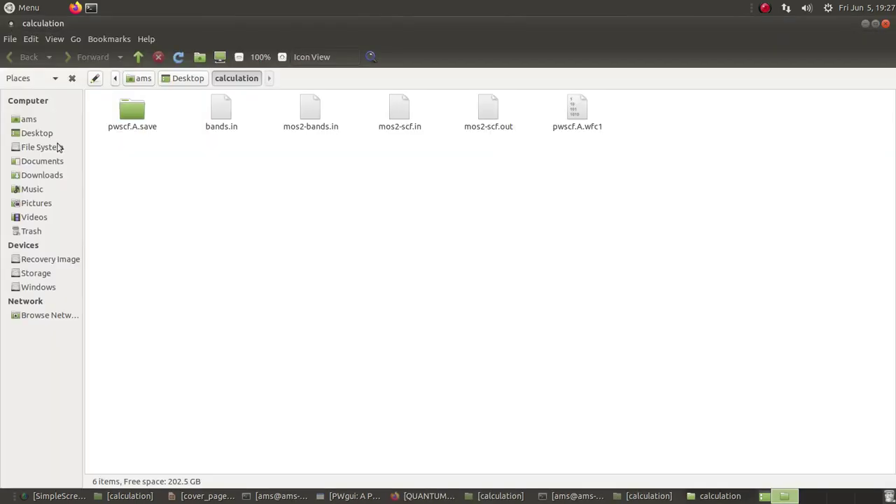
right_click(350, 220)
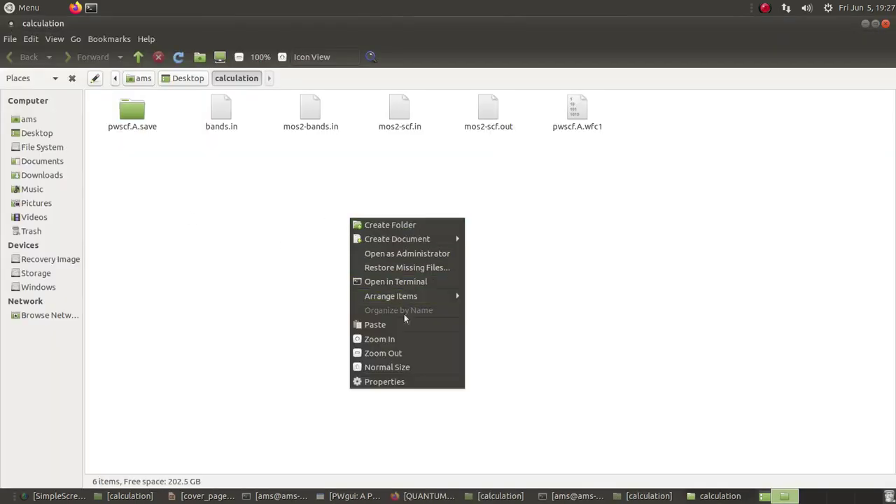
left_click(423, 282)
left_click_drag(406, 39, 555, 166)
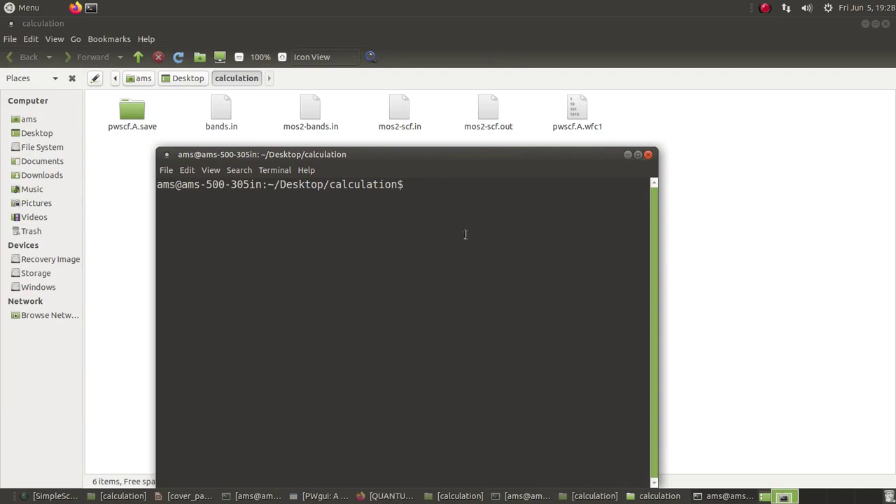
- Run the bands calculation in the terminal with pw.x < mos2-bands.in | tee mos2-bands.out
type("pw.x < m")
key("Tab")
type("b")
key("Tab")
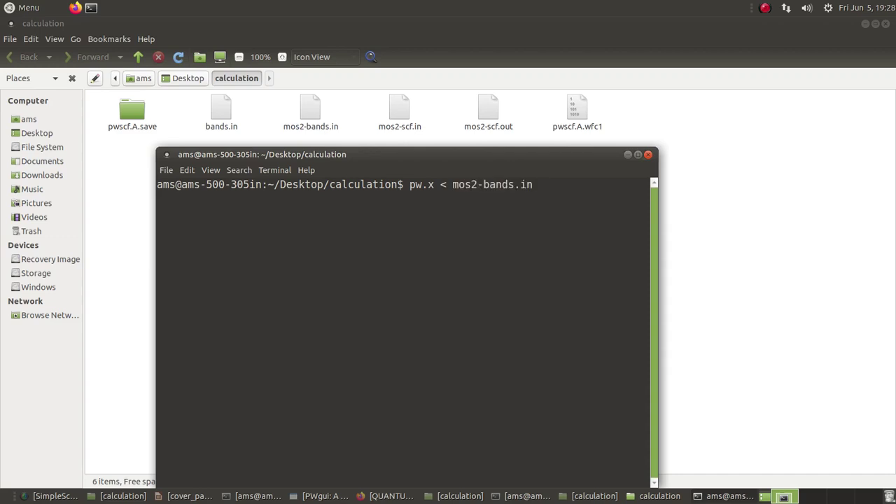
type("| tee")
type("mo")
type("s2-")
type("b")
type("and")
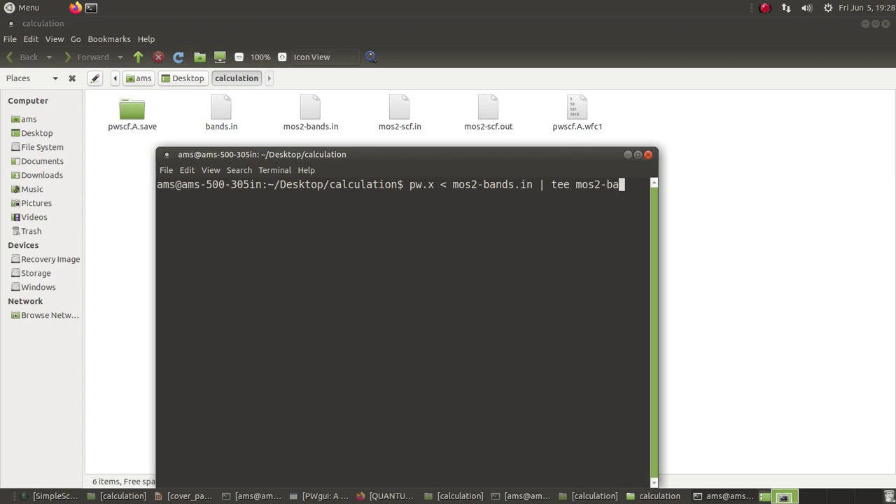
type("s.out")
key("Return")
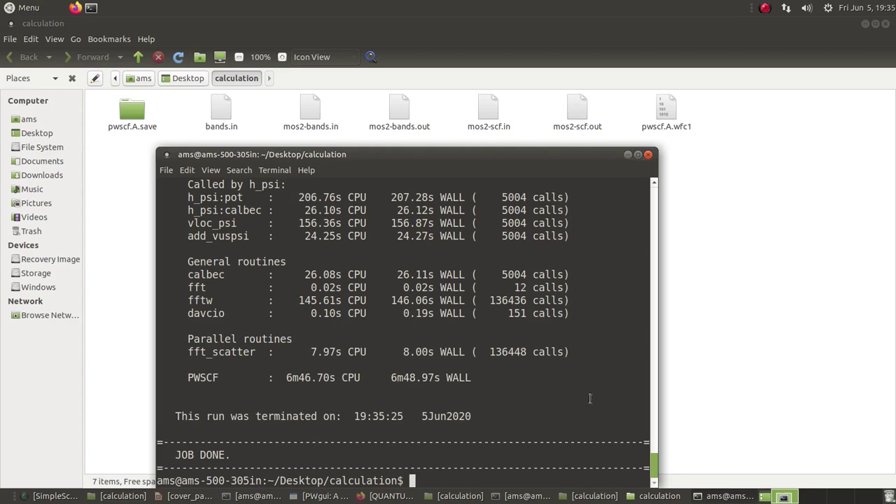
- Examine the band energies listed per k-point and the timing report in the pw.x output
scroll(590, 398, "up", 2)
scroll(591, 398, "up", 8)
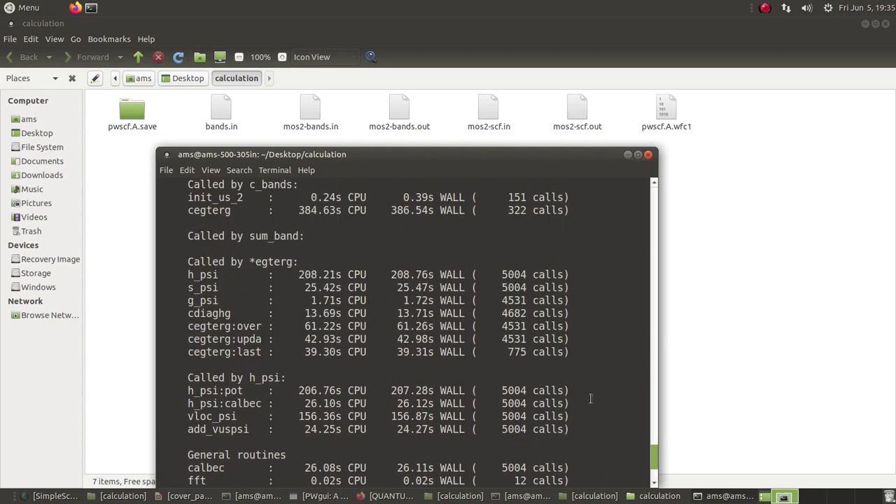
scroll(587, 396, "up", 10)
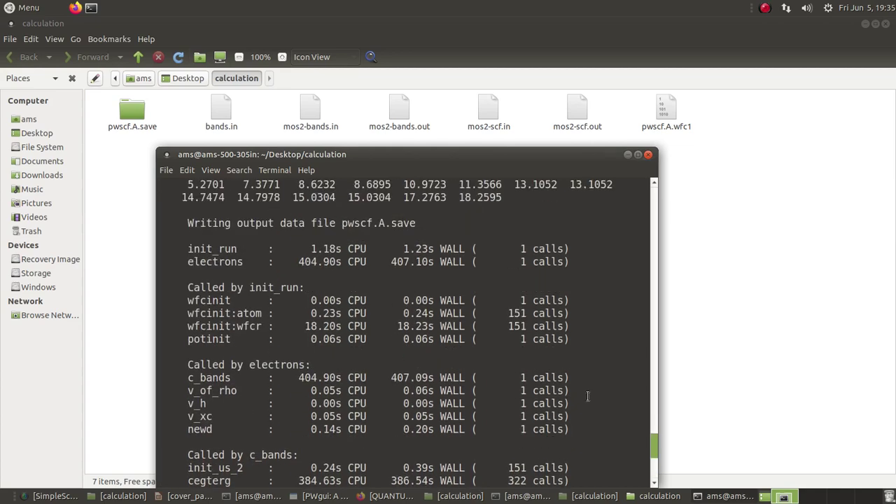
scroll(587, 395, "up", 4)
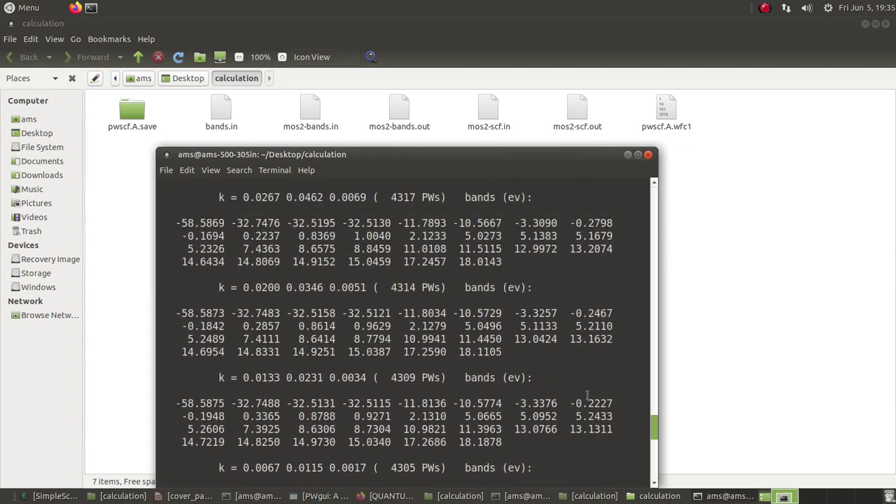
scroll(589, 292, "up", 10)
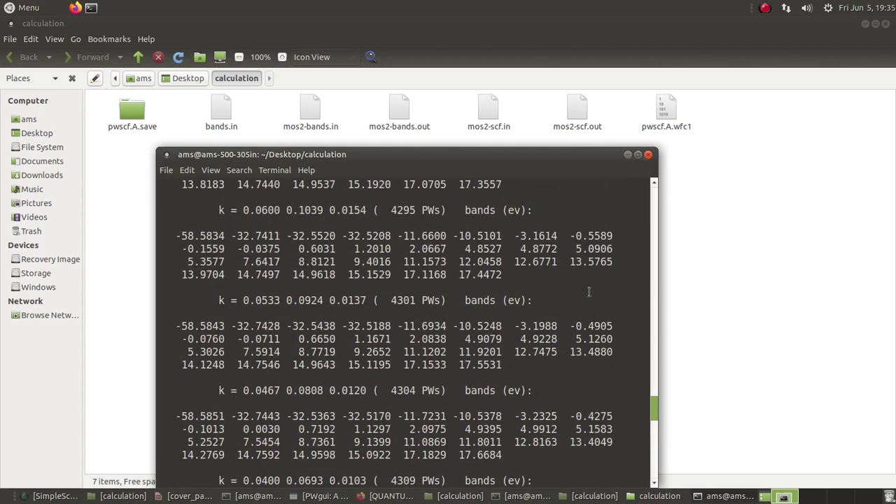
scroll(589, 293, "up", 4)
scroll(593, 299, "down", 8)
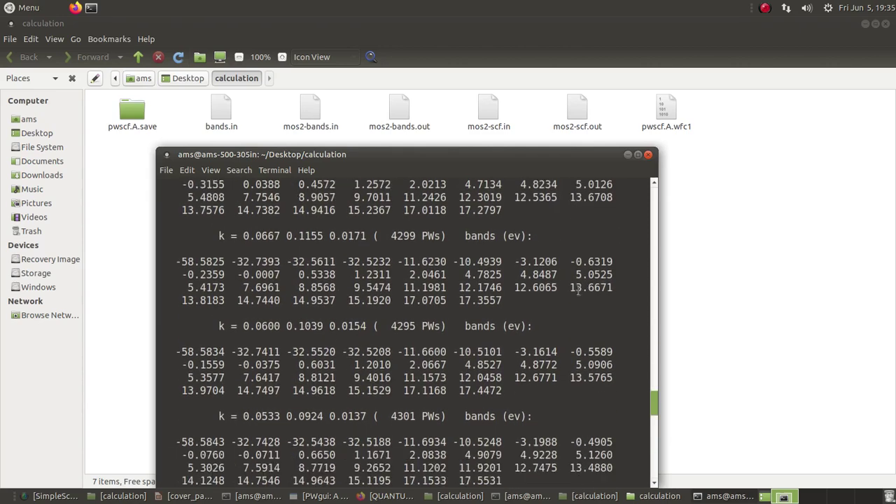
scroll(585, 294, "down", 19)
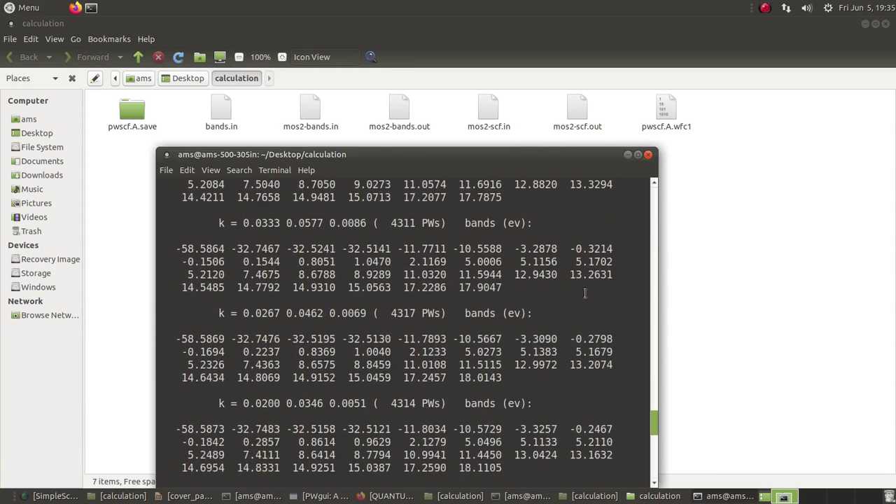
scroll(586, 296, "down", 12)
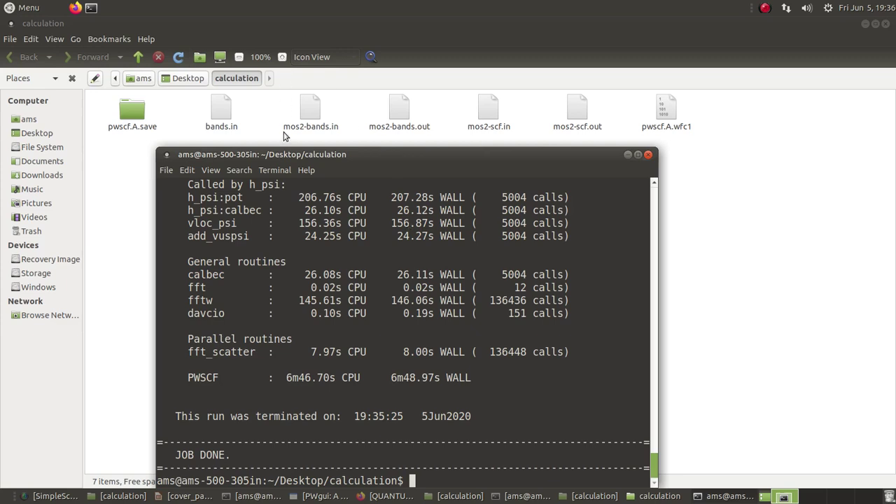
- Open bands.in from the calculation folder, check its prefix and filband settings, and close it
double_click(220, 114)
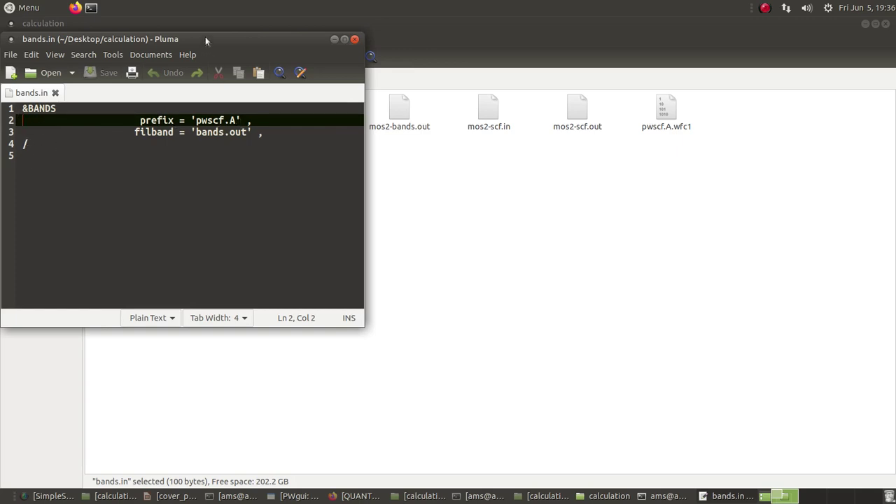
left_click_drag(206, 36, 314, 189)
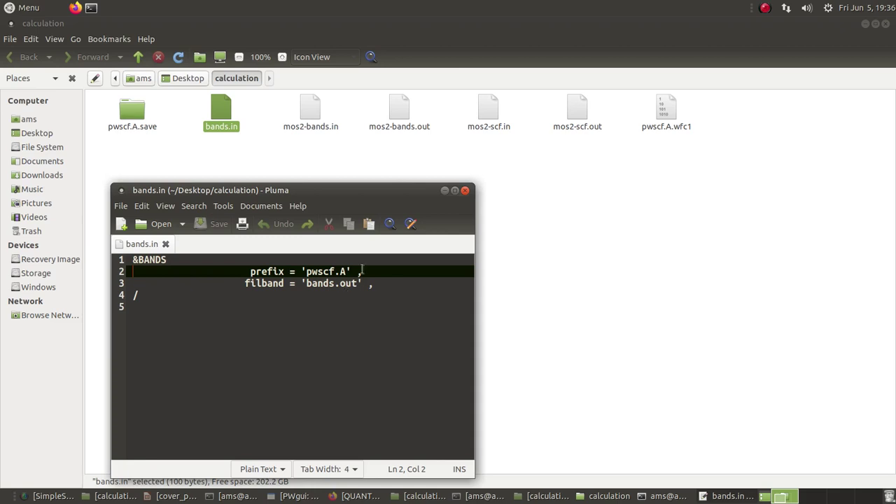
left_click(465, 191)
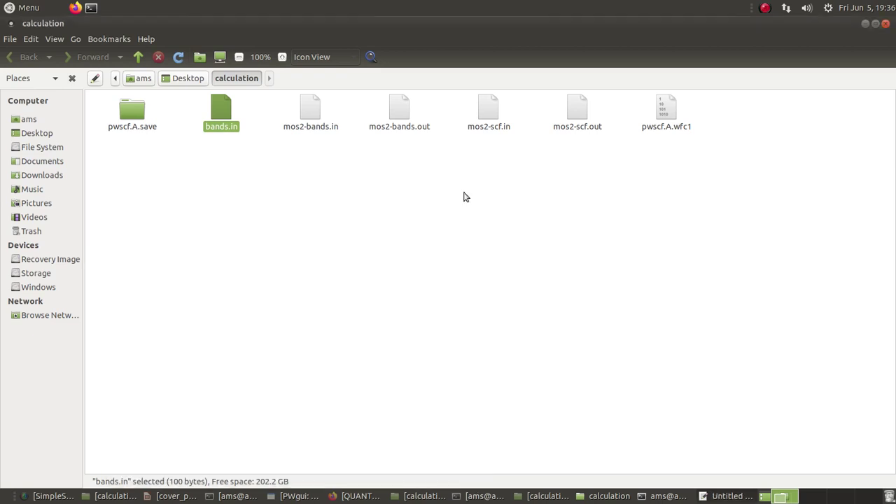
- Switch to the other terminal for the calculation folder and list the folder's files
left_click(522, 496)
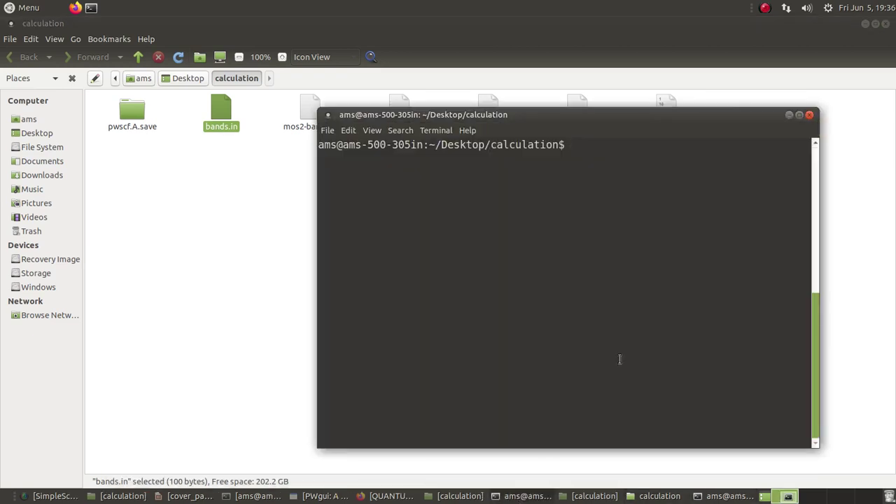
type("ls")
key("Return")
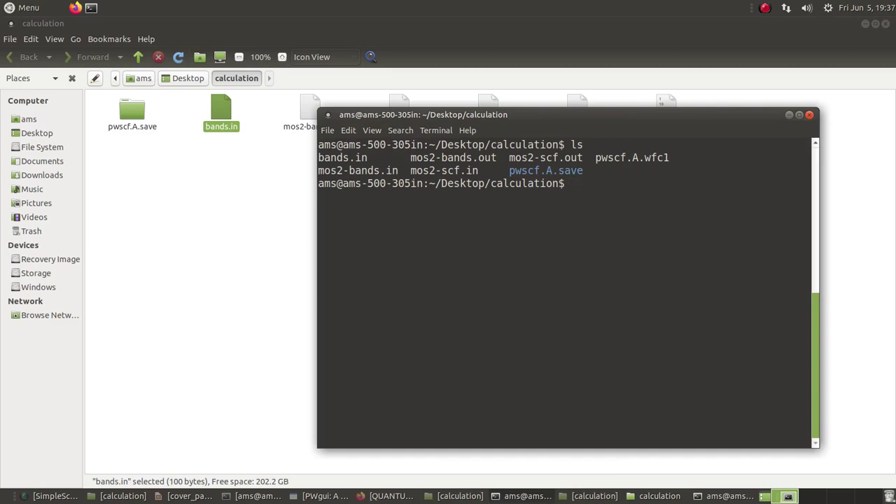
- Post-process the band data in the terminal with bands.x < bands.in | tee bands.out
type("bands.x -i")
key("BackSpace")
type("ion$ bands")
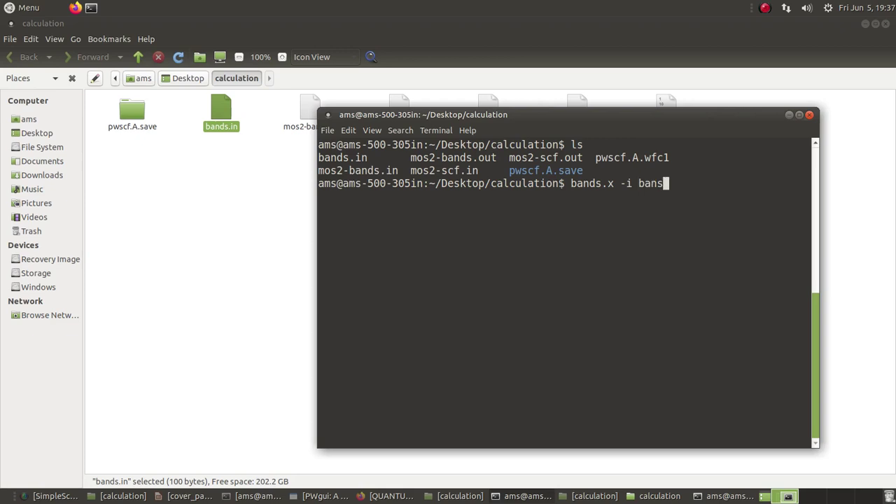
key("BackSpace")
key("Tab")
key("BackSpace")
key("BackSpace")
key("BackSpace")
key("BackSpace")
key("BackSpace")
key("BackSpace")
key("BackSpace")
key("BackSpace")
key("BackSpace")
key("BackSpace")
key("BackSpace")
type("< bands.in")
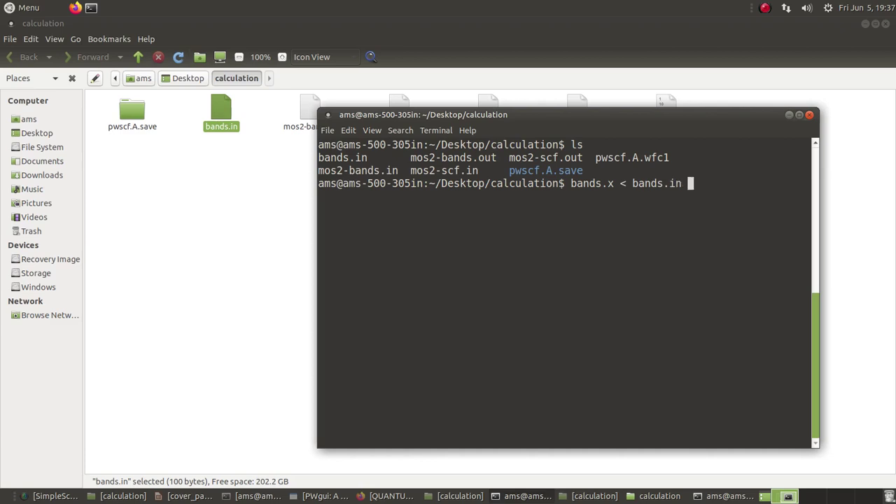
type(" | tee ban")
key("Tab")
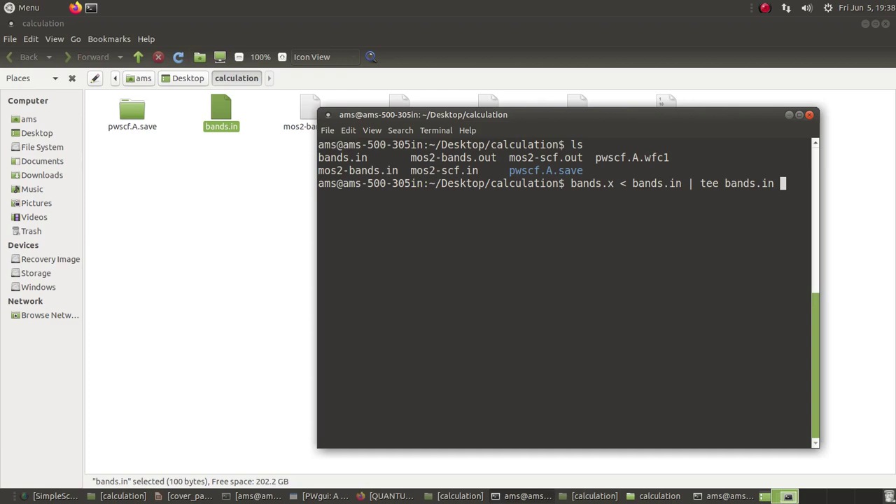
key("BackSpace")
key("BackSpace")
key("BackSpace")
type("out")
key("Return")
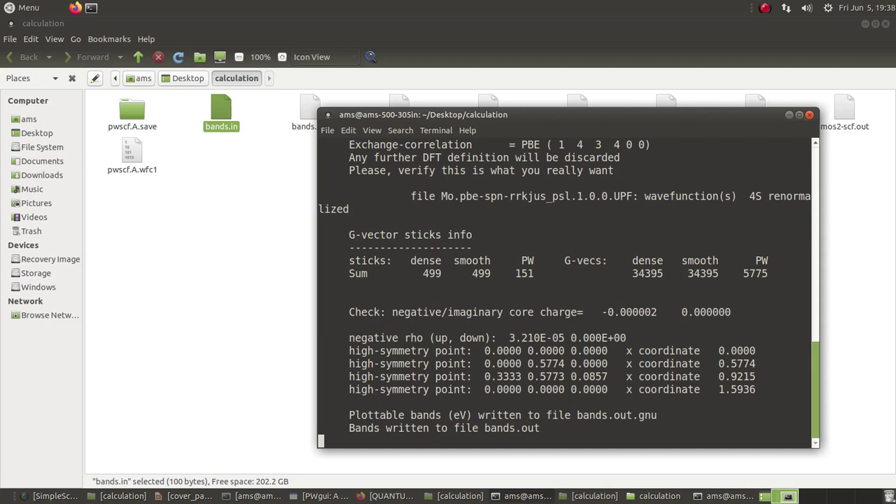
- Interrupt the bands.x command and close both the pw.x and bands.x terminal windows
left_click(789, 115)
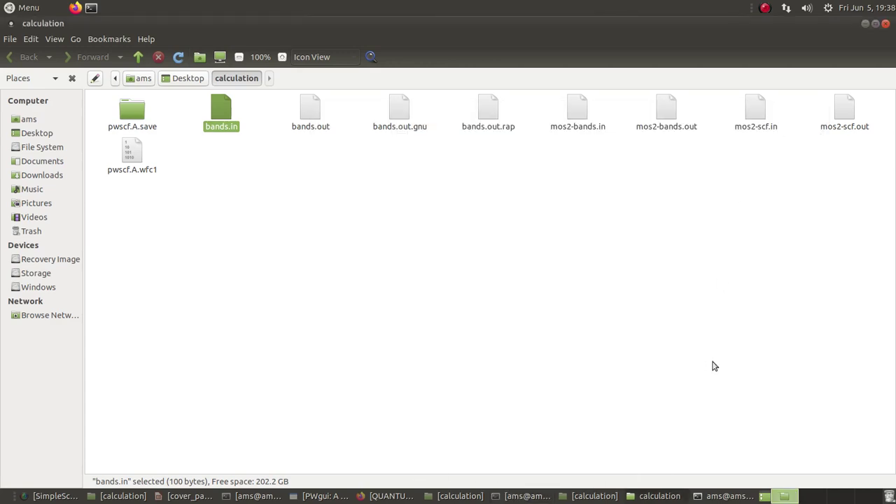
left_click(728, 495)
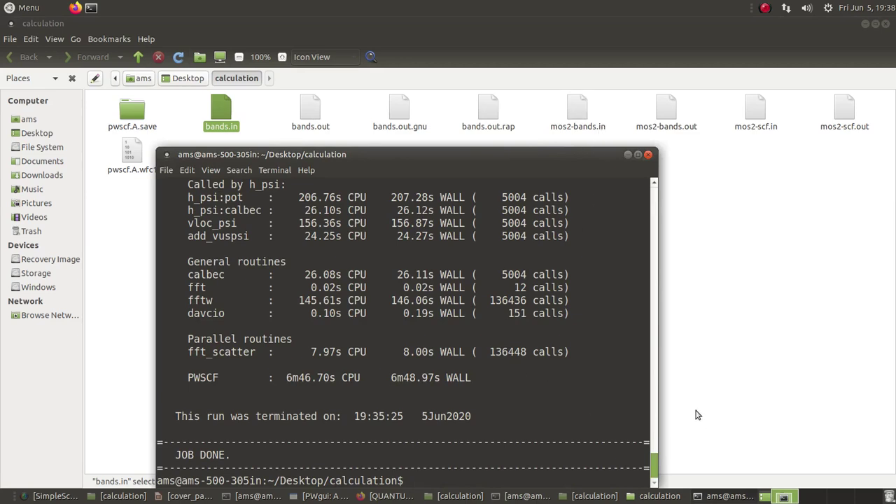
left_click(525, 495)
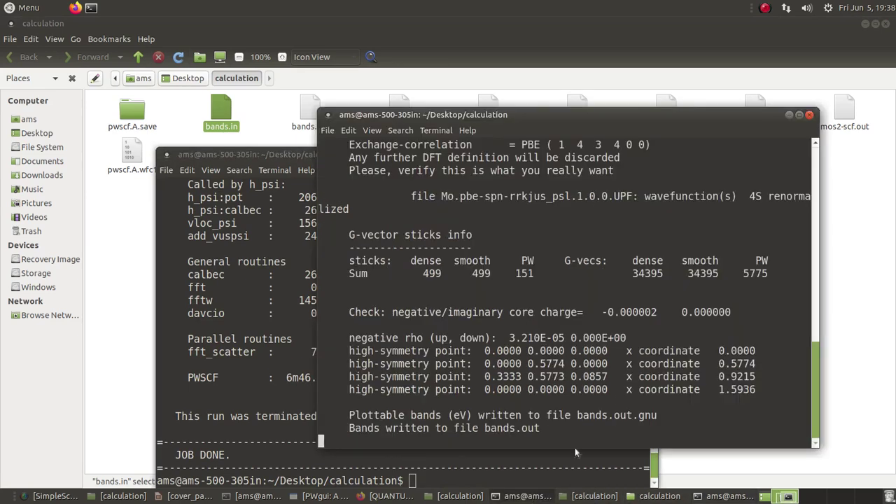
left_click(291, 160)
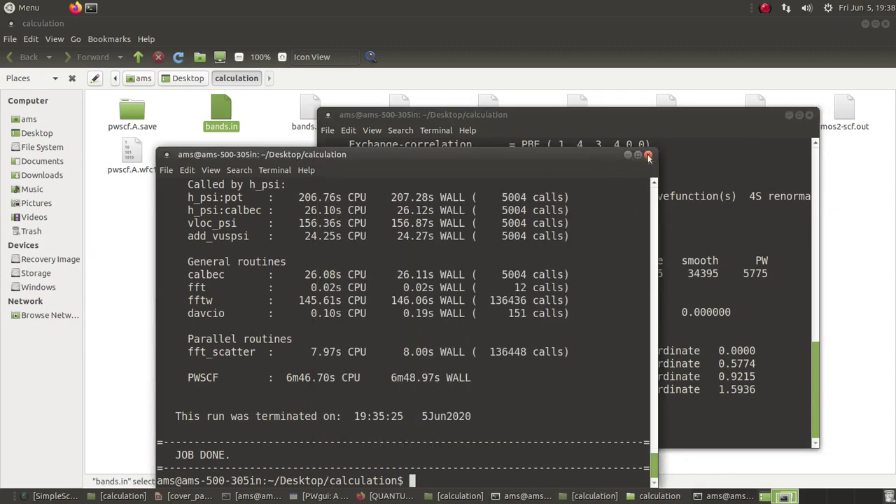
left_click(648, 156)
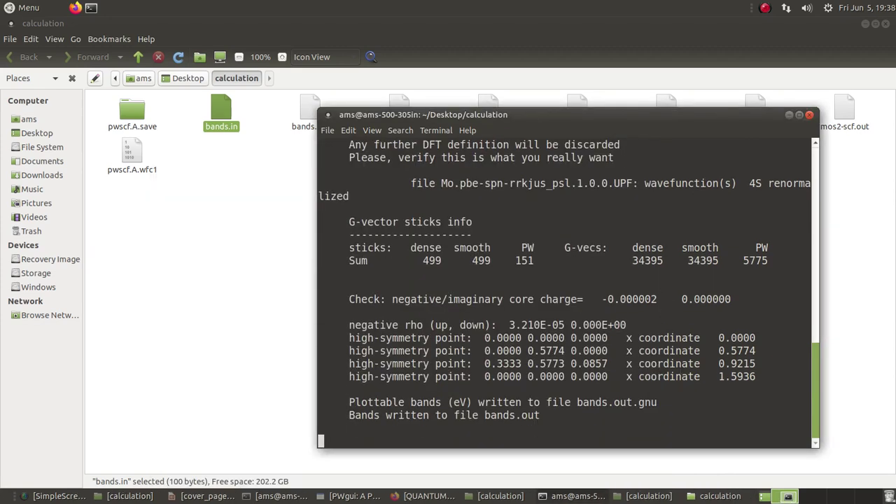
key("ctrl+c")
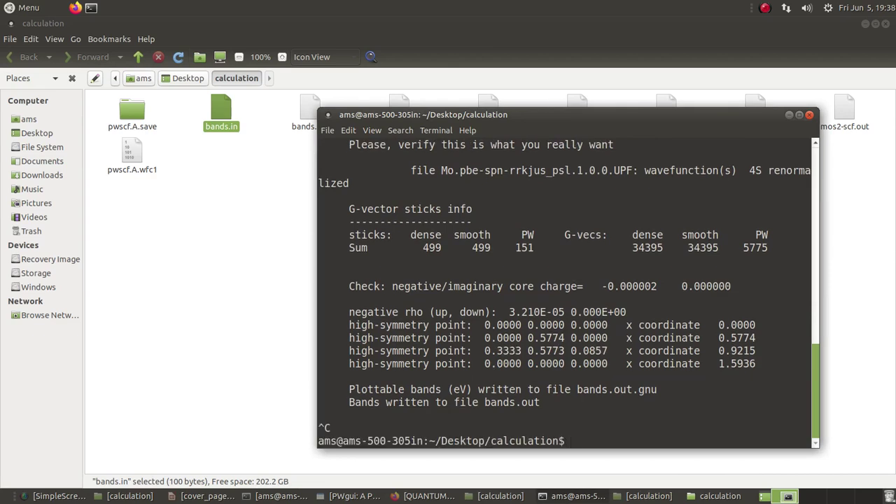
left_click(810, 116)
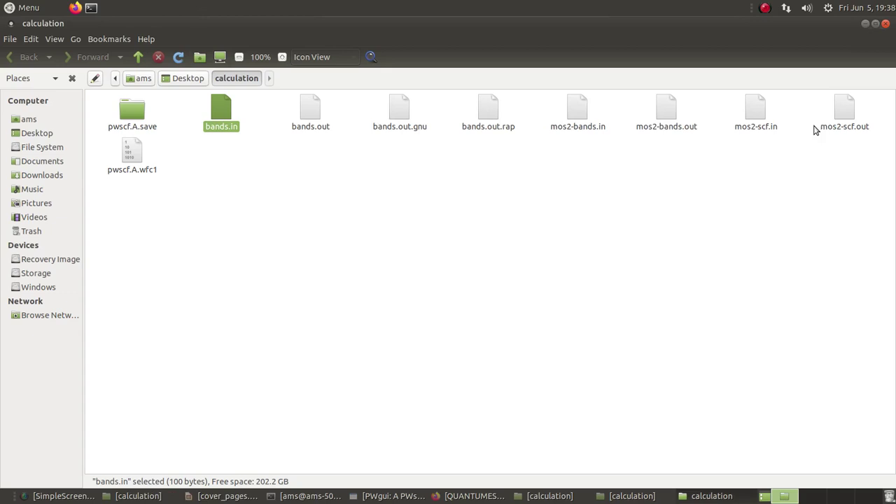
- Open a new terminal in the calculation folder from the file manager
left_click(740, 292)
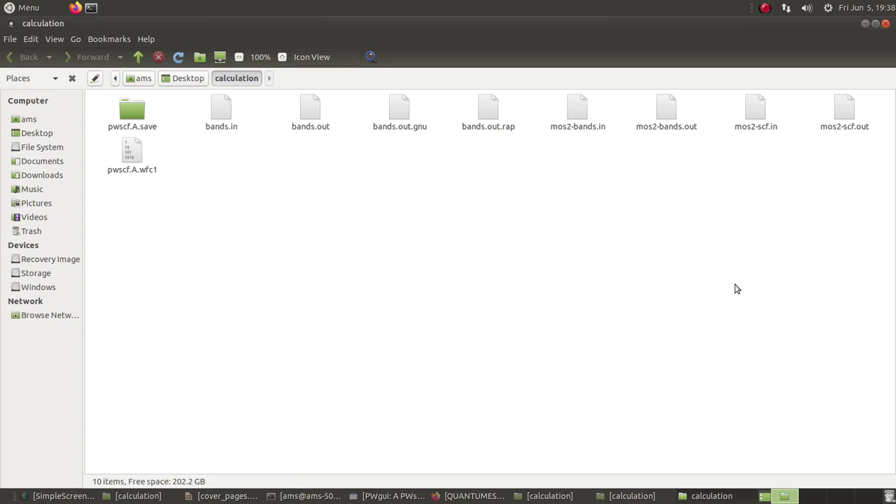
right_click(324, 229)
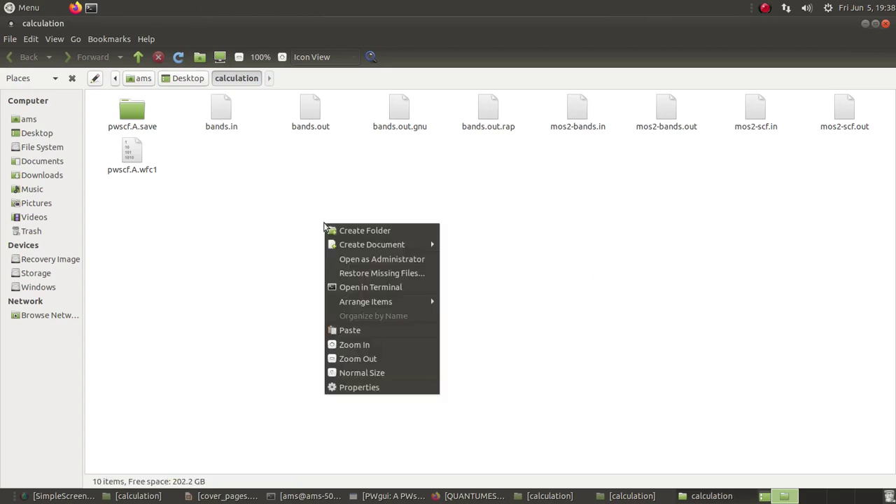
left_click(410, 114)
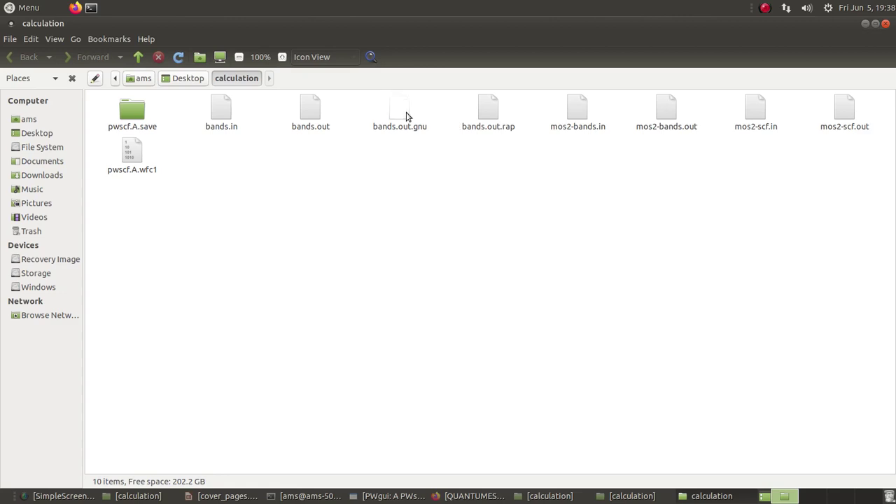
right_click(365, 215)
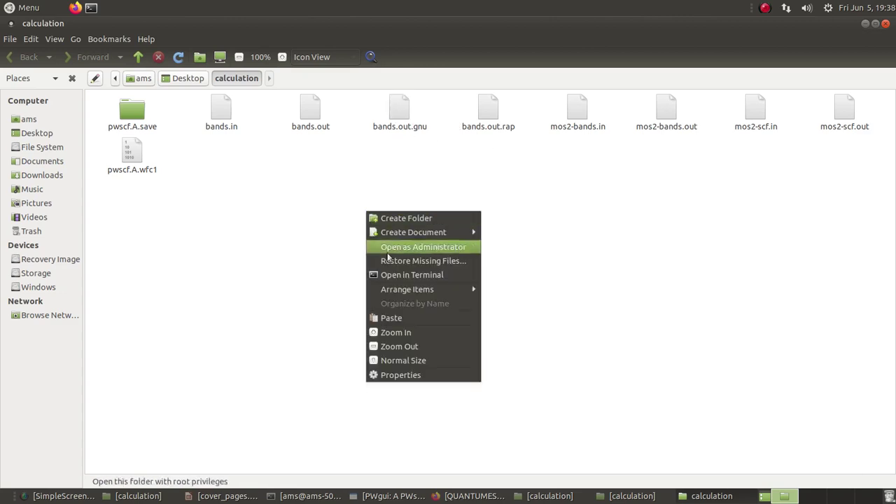
left_click(423, 276)
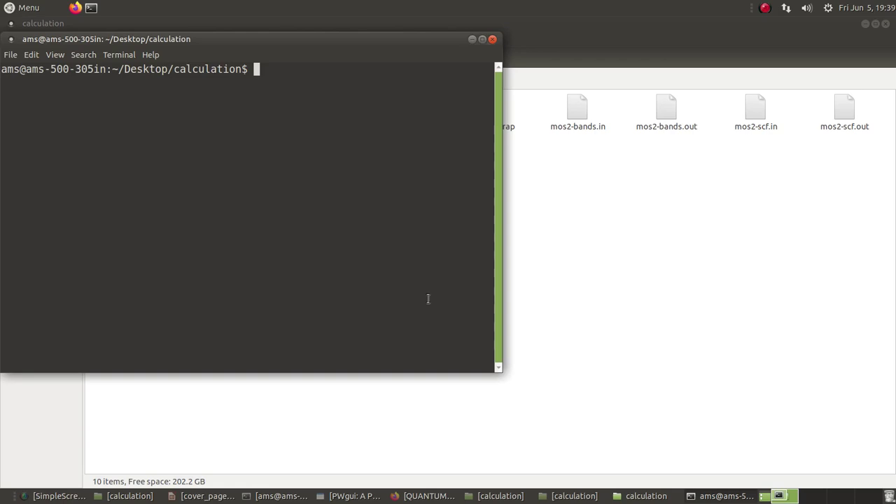
- Plot the band data with xmgrace bands.out.gnu &, maximize the Grace window and activate its zoom tool
type("xmgrace")
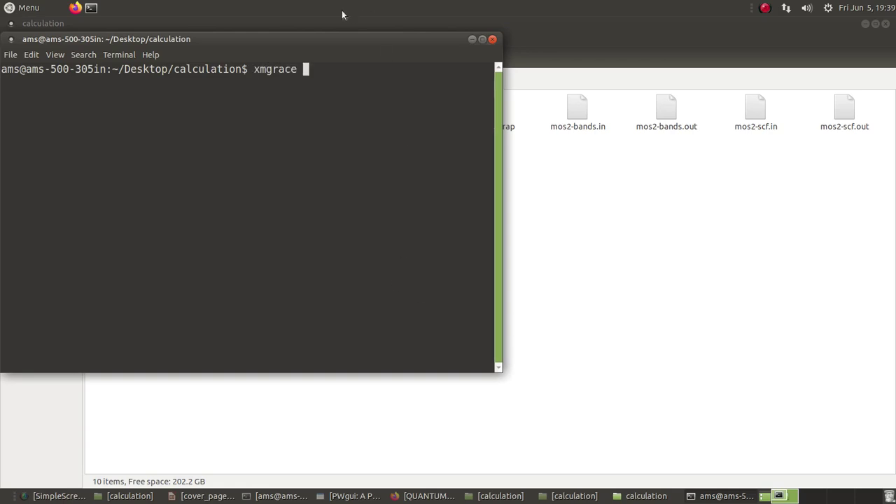
left_click_drag(355, 35, 509, 173)
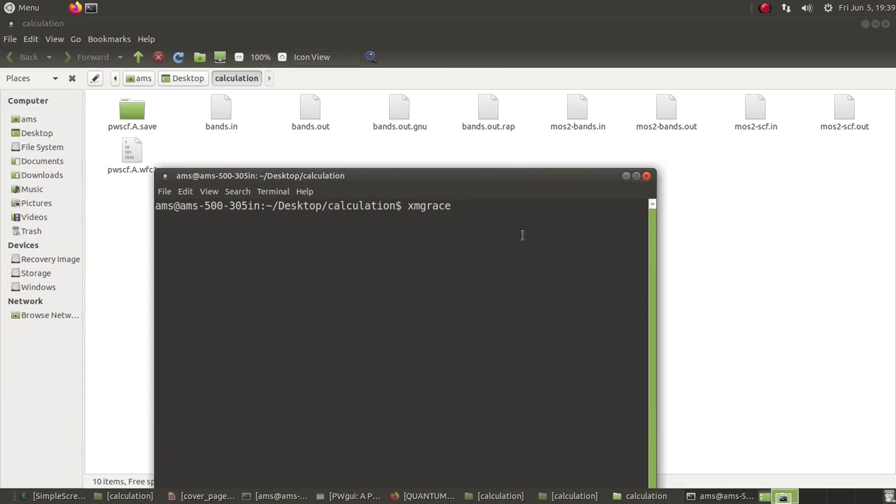
type("bands.out.gnu &")
key("Return")
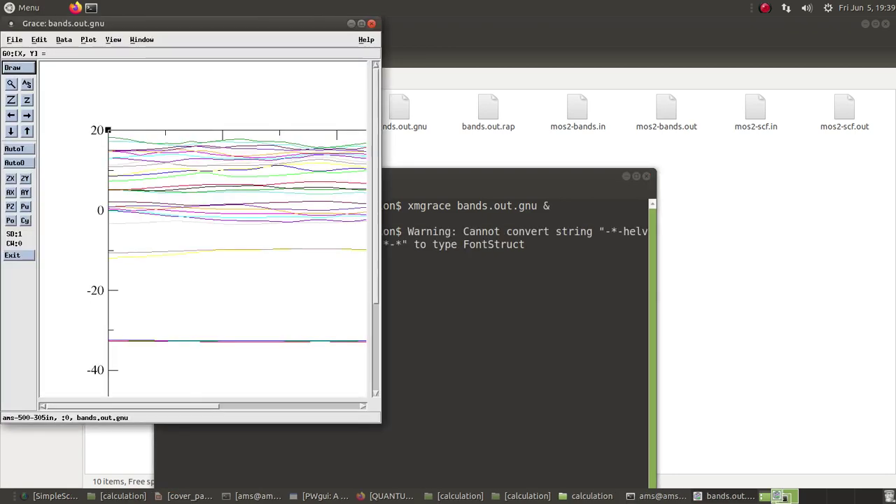
left_click(362, 23)
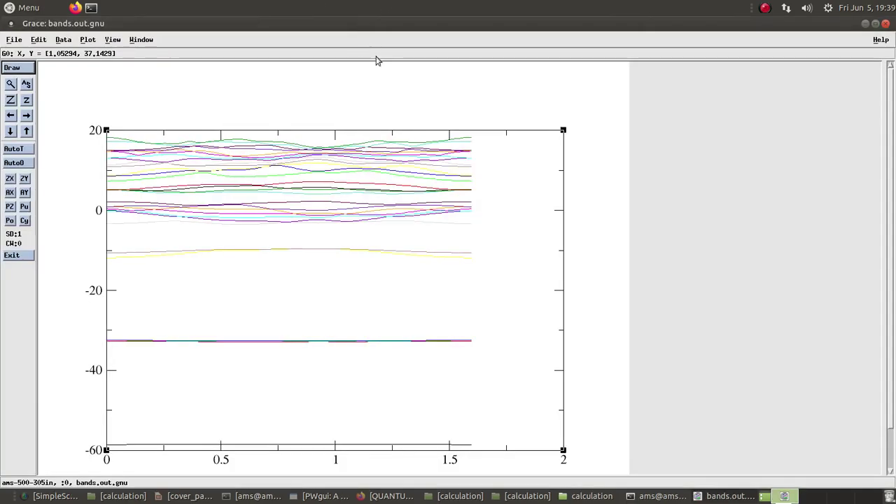
left_click(9, 85)
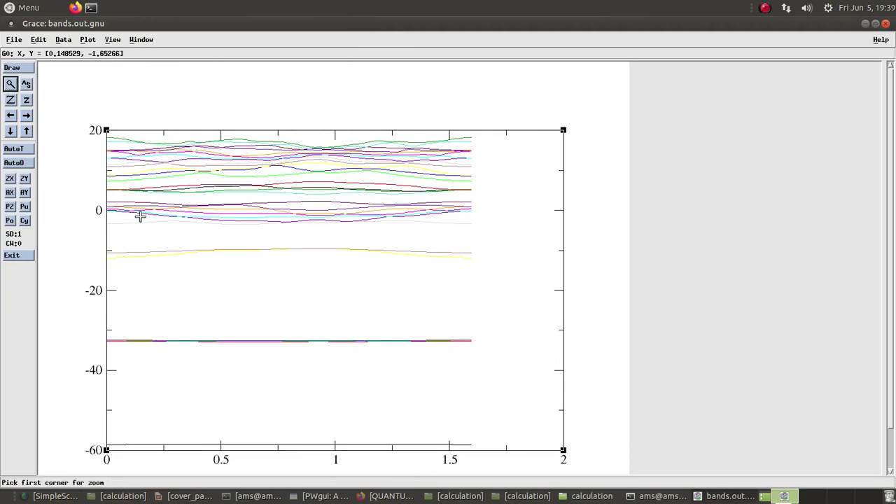
- Bring up the xmgrace and PWgui terminal windows and minimize both to return to the Grace plot
left_click(644, 499)
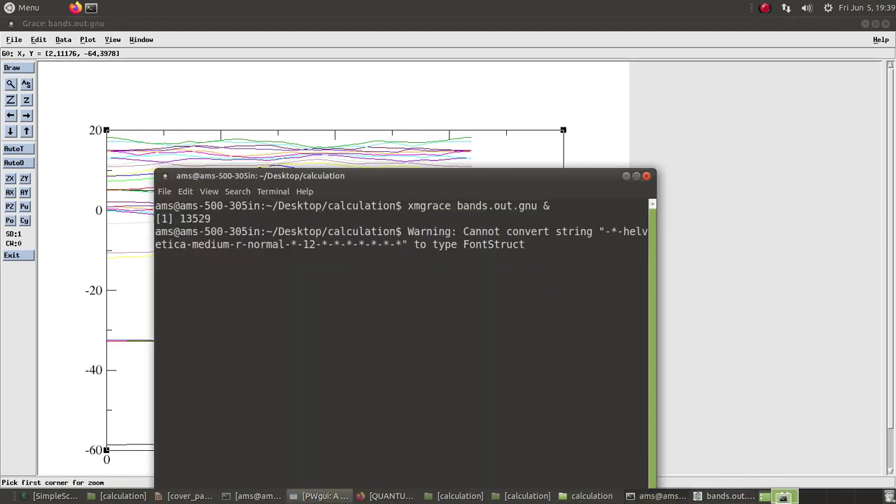
left_click(253, 496)
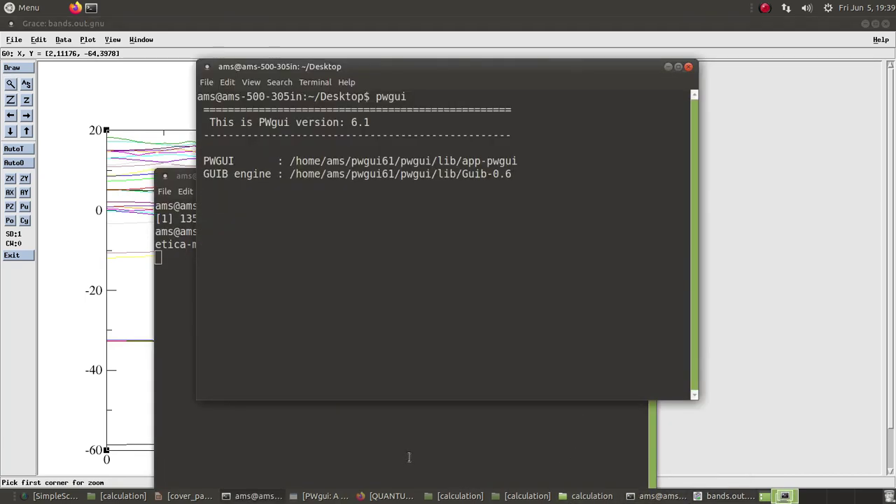
left_click(663, 495)
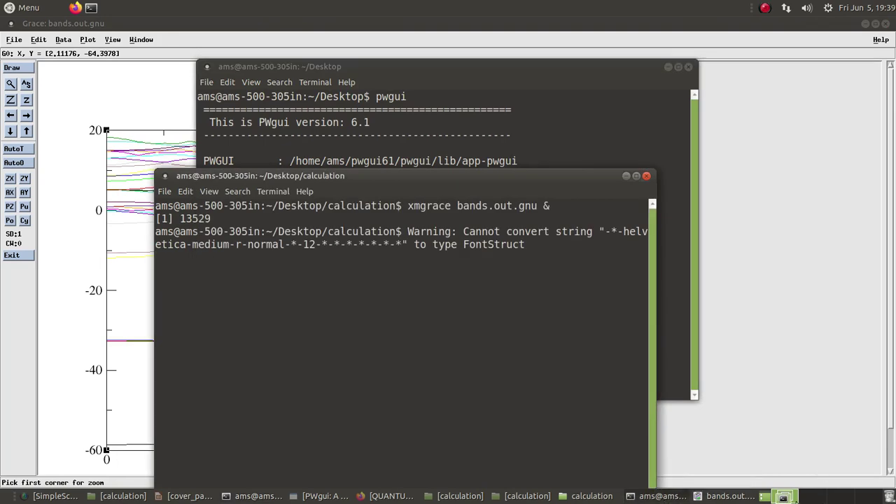
left_click(626, 175)
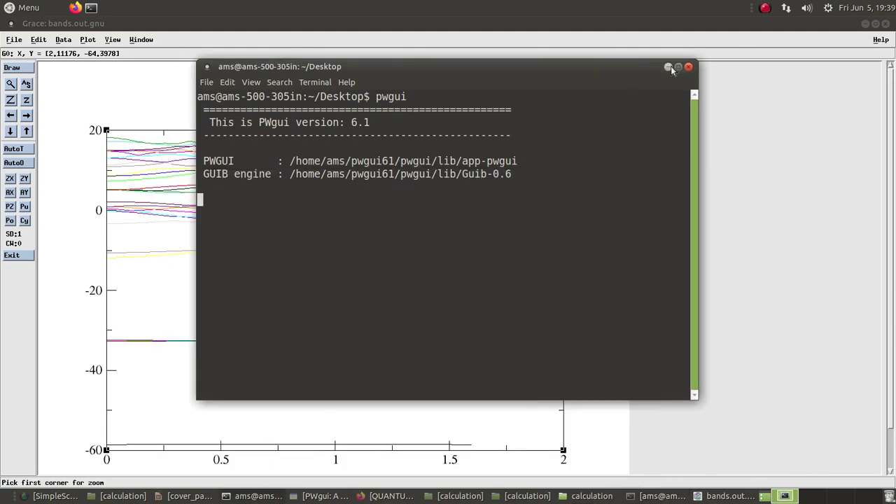
left_click(668, 66)
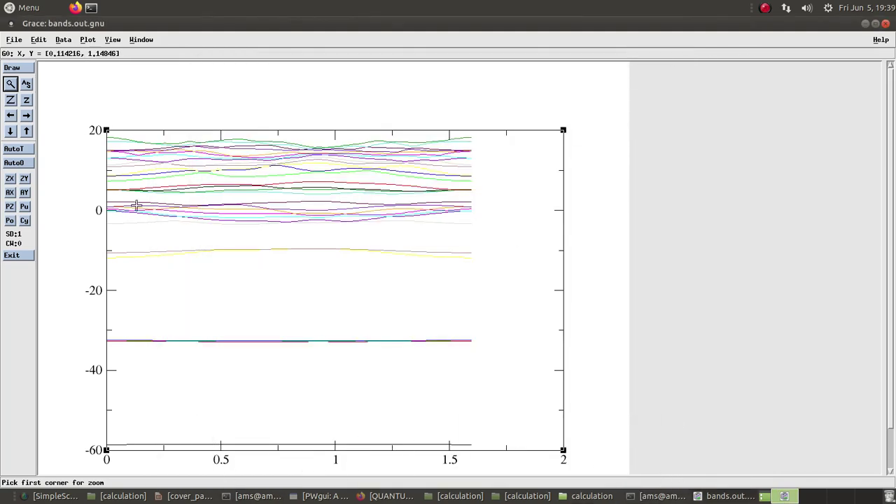
- Zoom the band plot in two passes, first to about -2.6 to 17 vertically, then to about -2.4 to 6.6, keeping all bands' full width
left_click(475, 221)
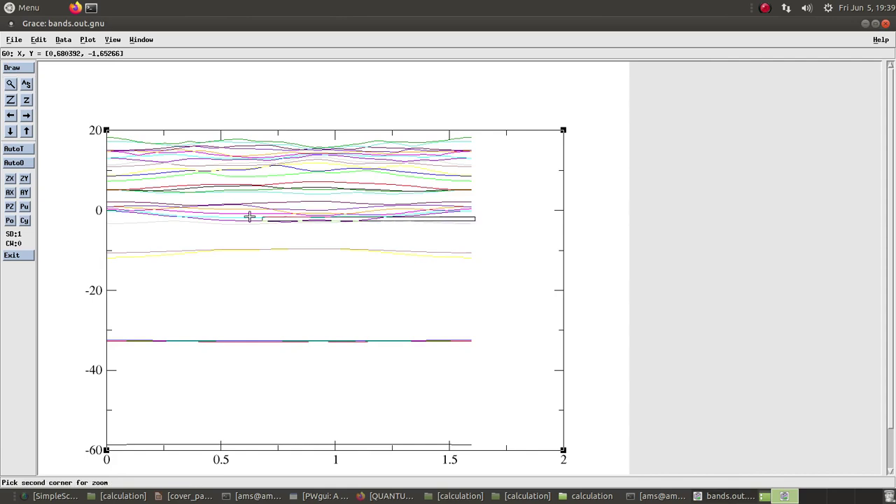
left_click(106, 140)
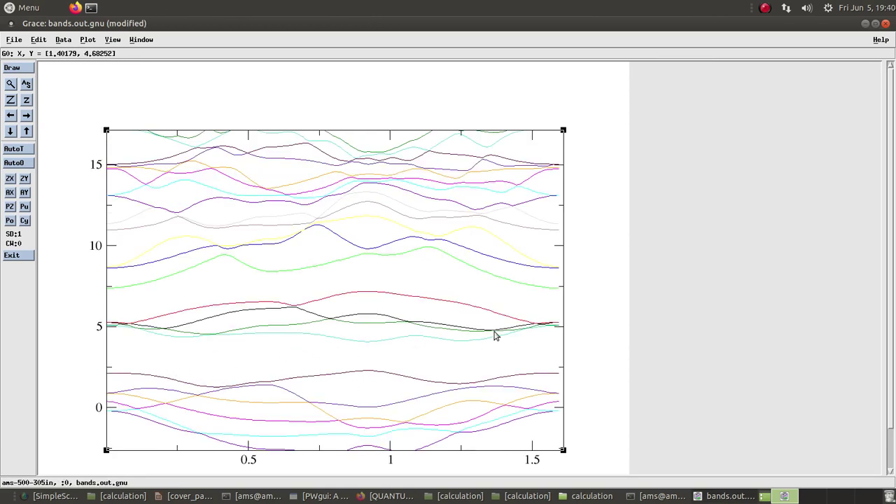
left_click(11, 83)
left_click(107, 300)
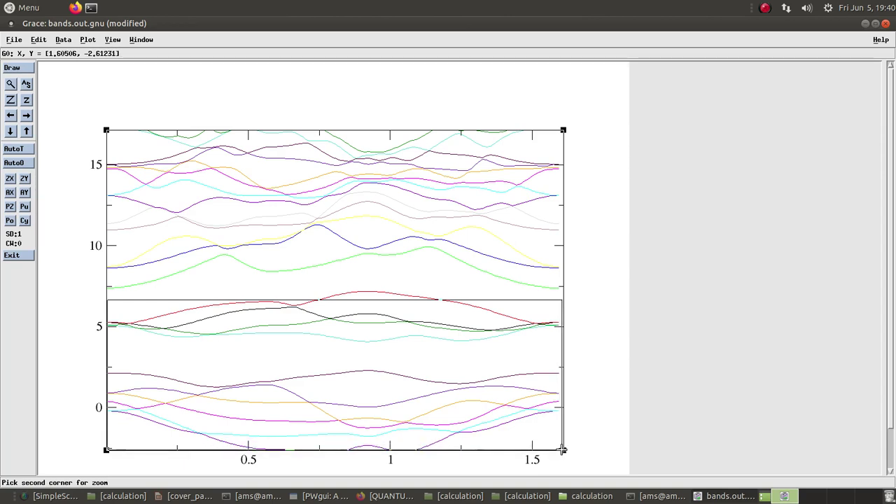
left_click(562, 447)
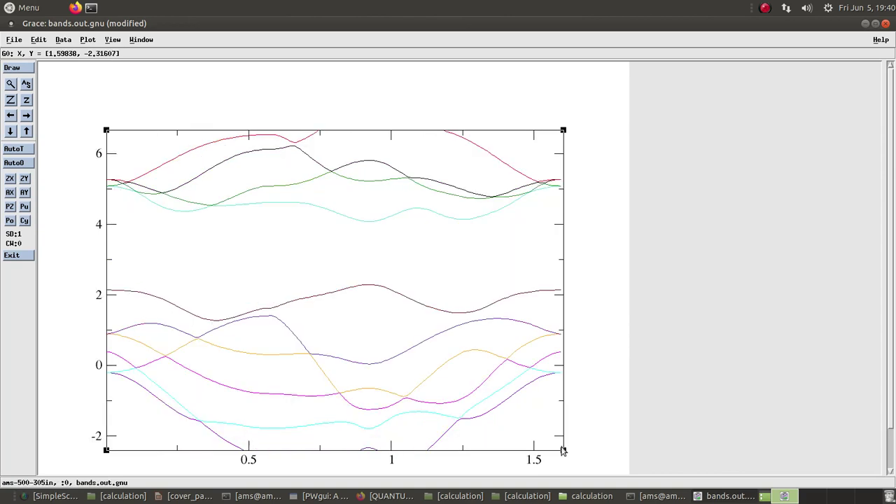